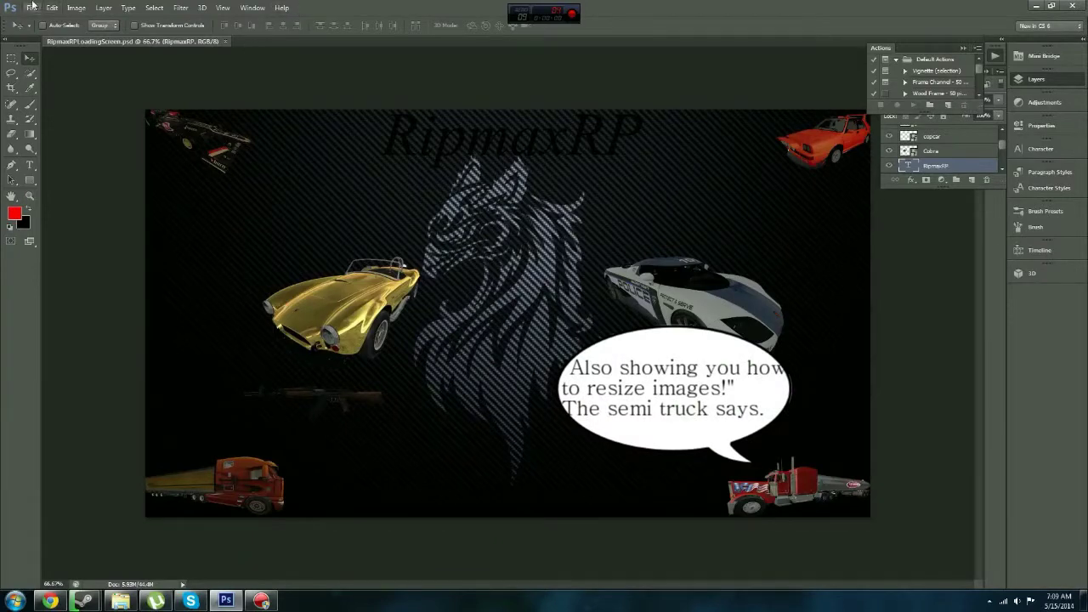
# Step: Create a new blank 1920×1080 pixel document with File > New
pyautogui.click(31, 8)
pyautogui.click(31, 7)
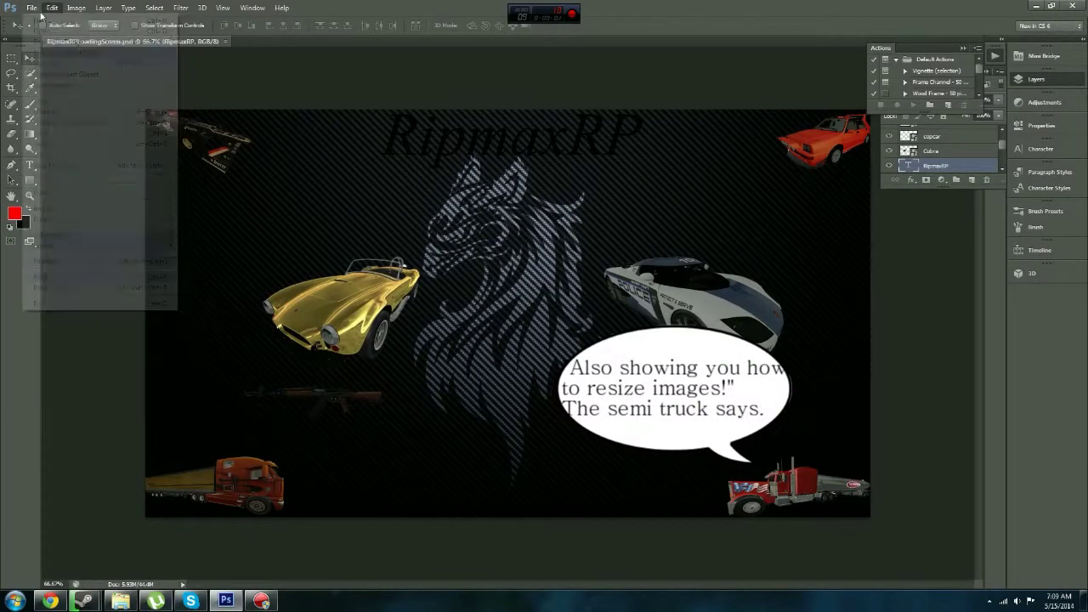
pyautogui.click(31, 8)
pyautogui.click(34, 19)
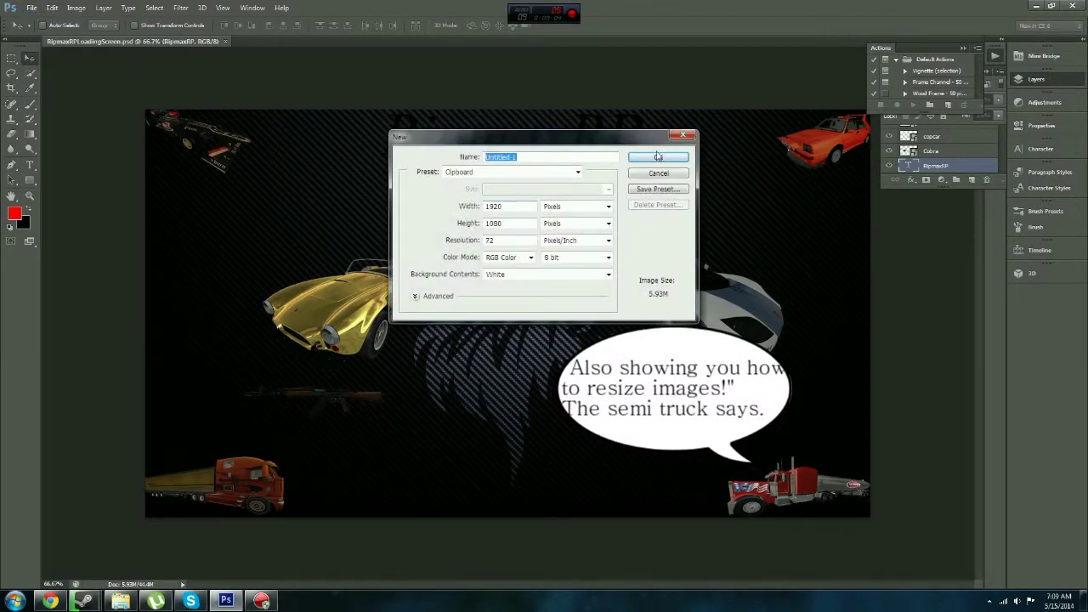
pyautogui.click(664, 157)
# Step: Glance at the RipmaxRP tab, return to Untitled-1, and move Photoshop aside to reveal the desktop
pyautogui.click(106, 39)
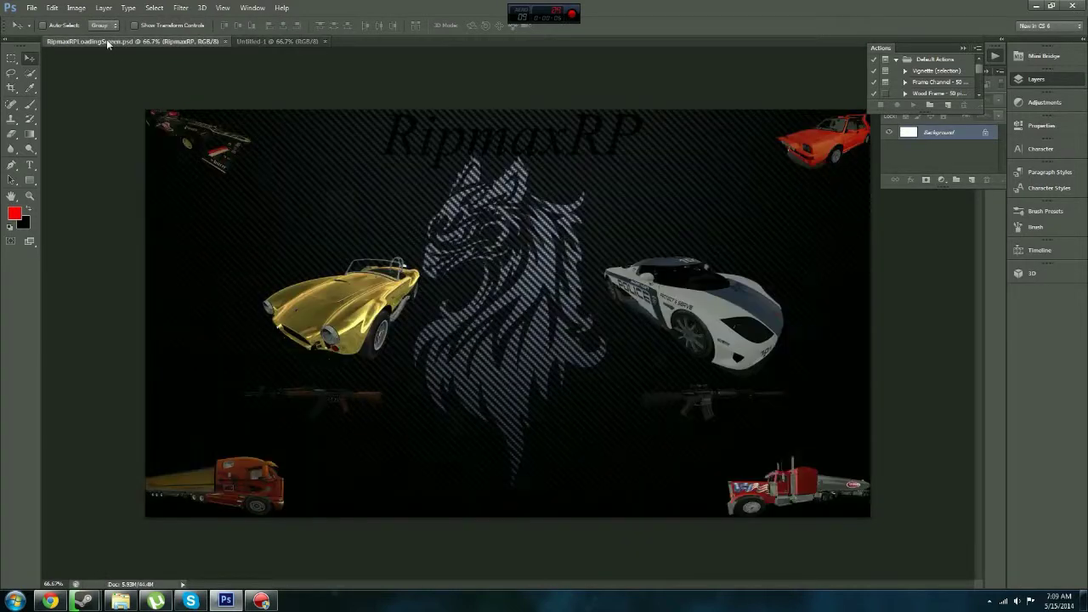
pyautogui.click(282, 40)
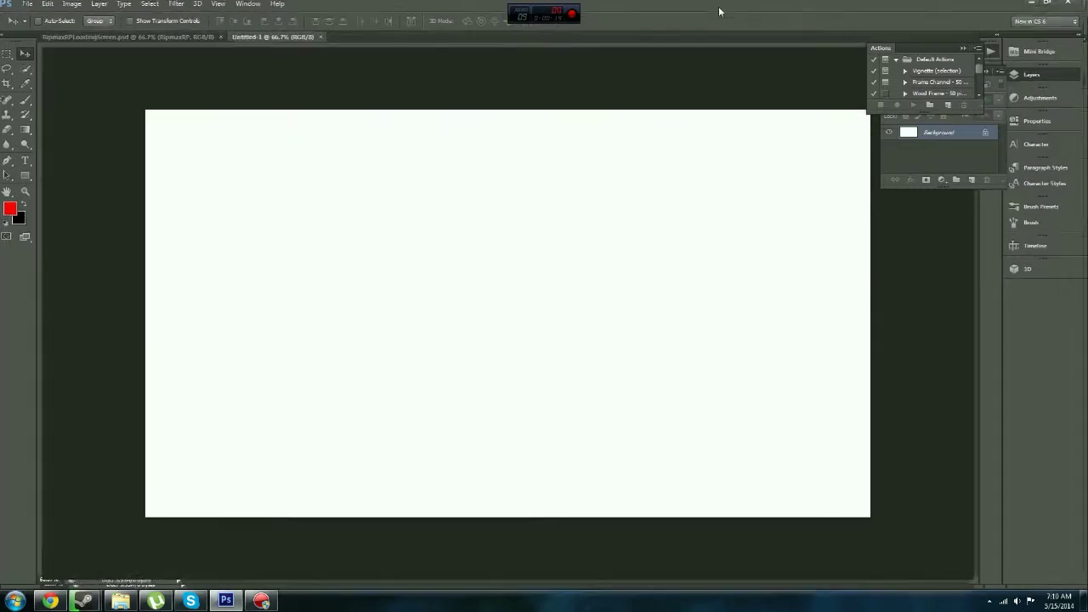
pyautogui.moveTo(718, 6); pyautogui.dragTo(695, 382)
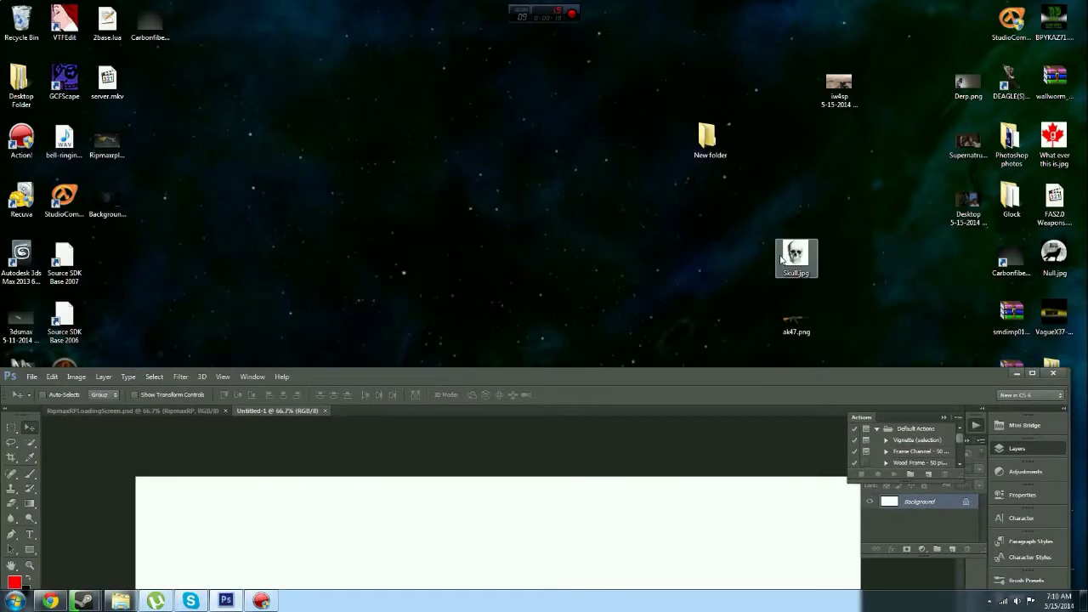
# Step: View Skull.jpg from the desktop in Windows Photo Viewer as a smaller floating window
pyautogui.doubleClick(796, 253)
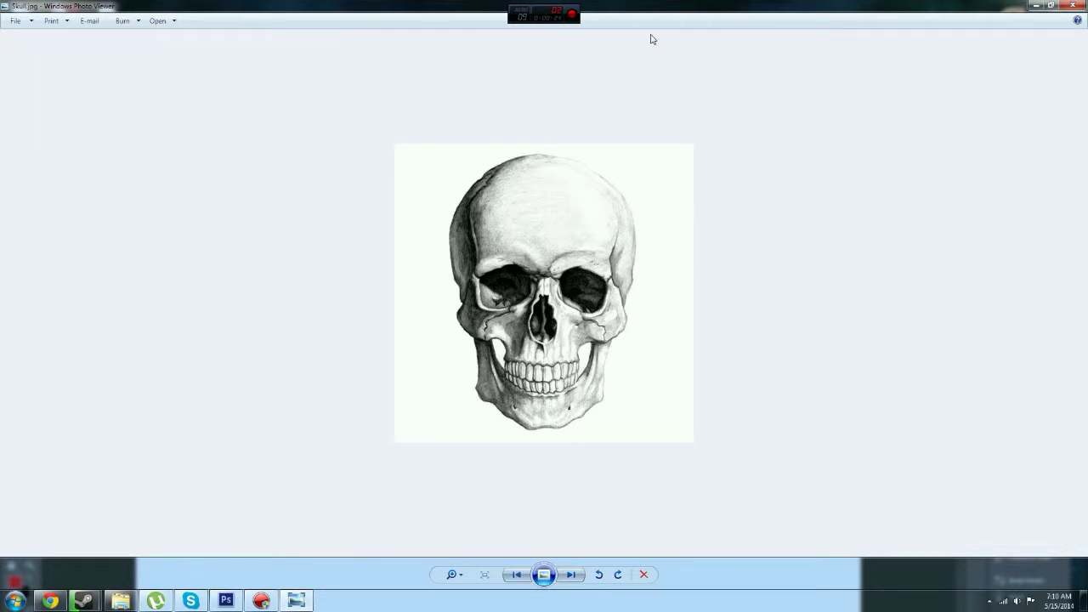
pyautogui.moveTo(664, 10); pyautogui.dragTo(554, 15)
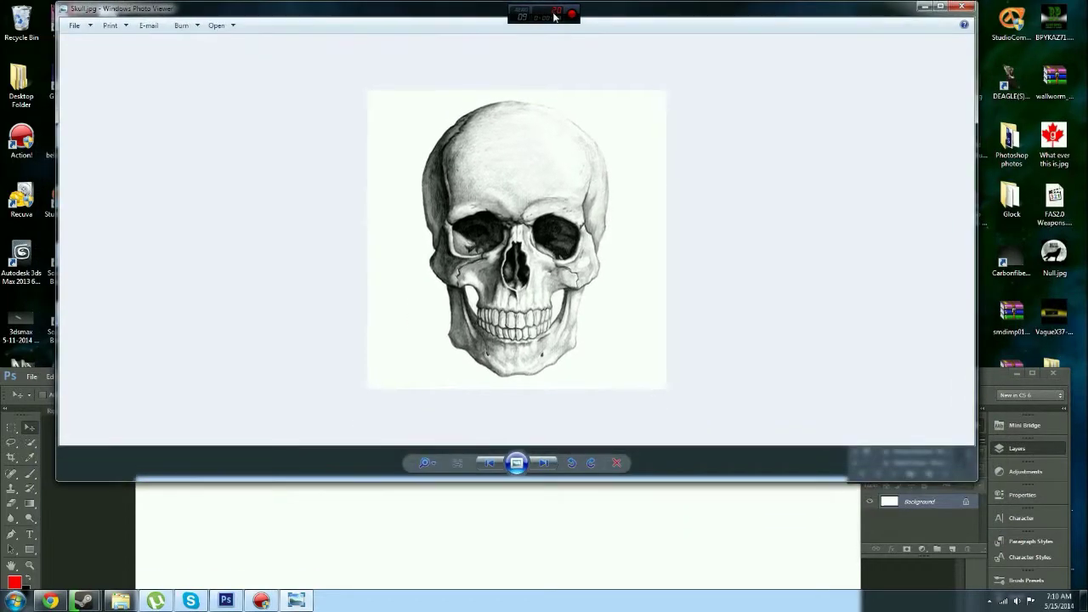
pyautogui.moveTo(735, 16)
pyautogui.mouseDown()
pyautogui.moveTo(736, 75)
pyautogui.moveTo(730, 5)
pyautogui.mouseUp()
pyautogui.doubleClick(730, 5)
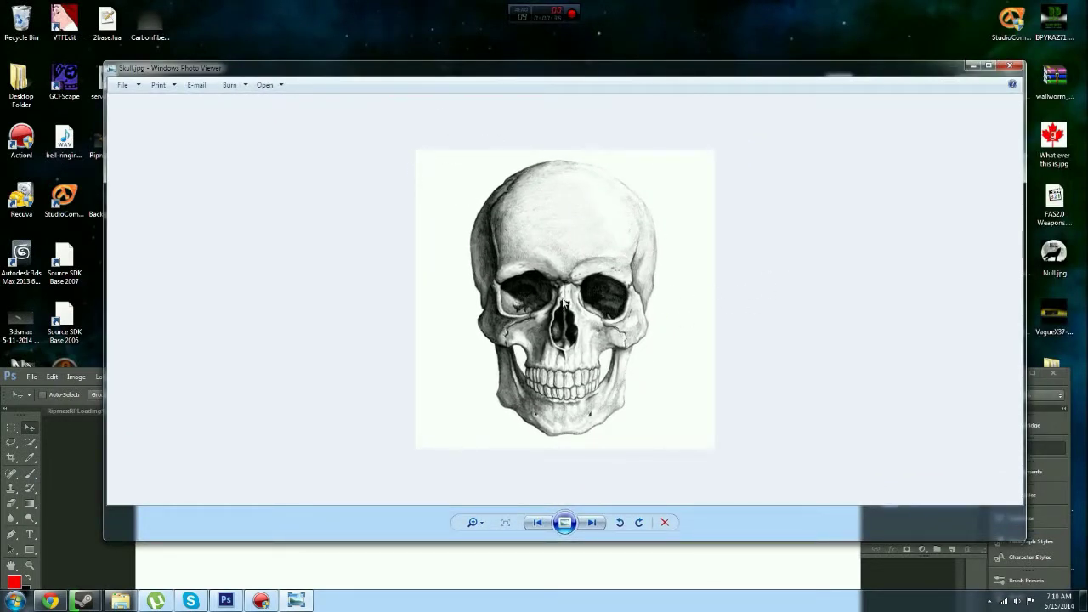
pyautogui.click(1009, 65)
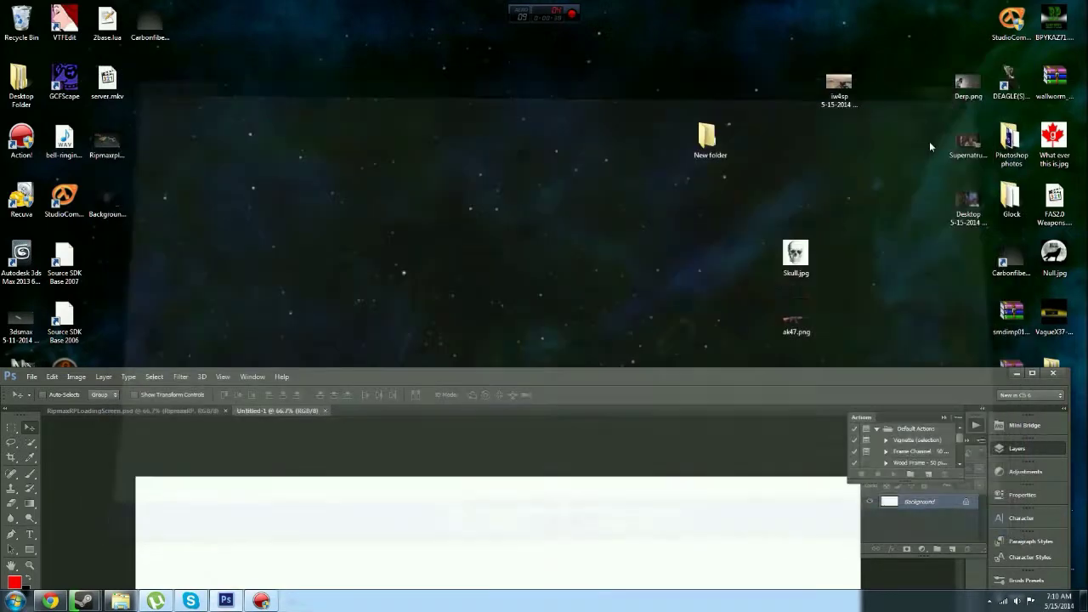
pyautogui.moveTo(688, 381); pyautogui.dragTo(710, 333)
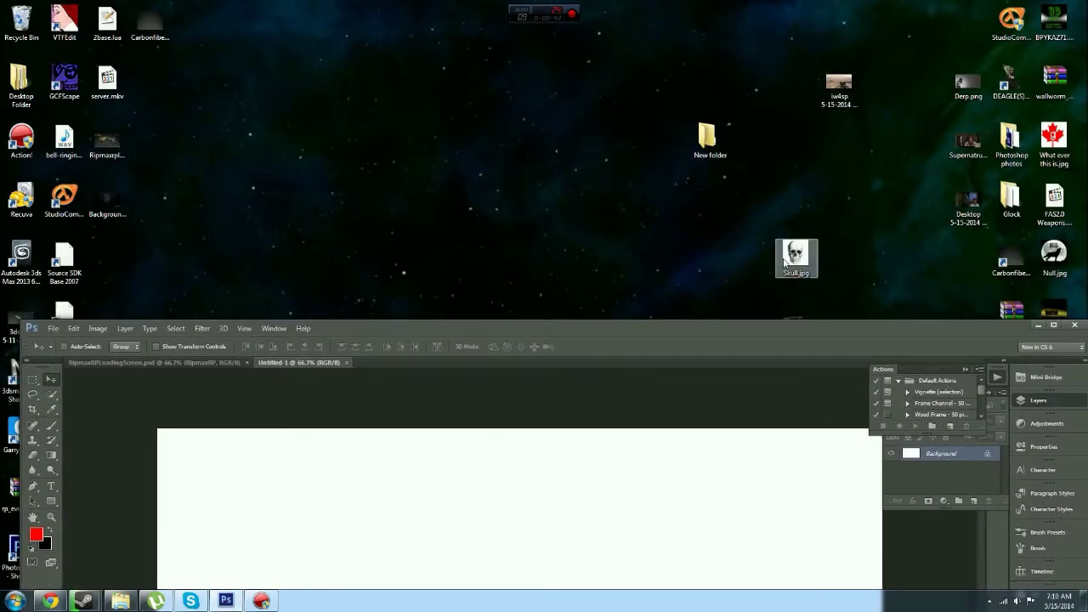
pyautogui.moveTo(804, 260); pyautogui.dragTo(687, 442)
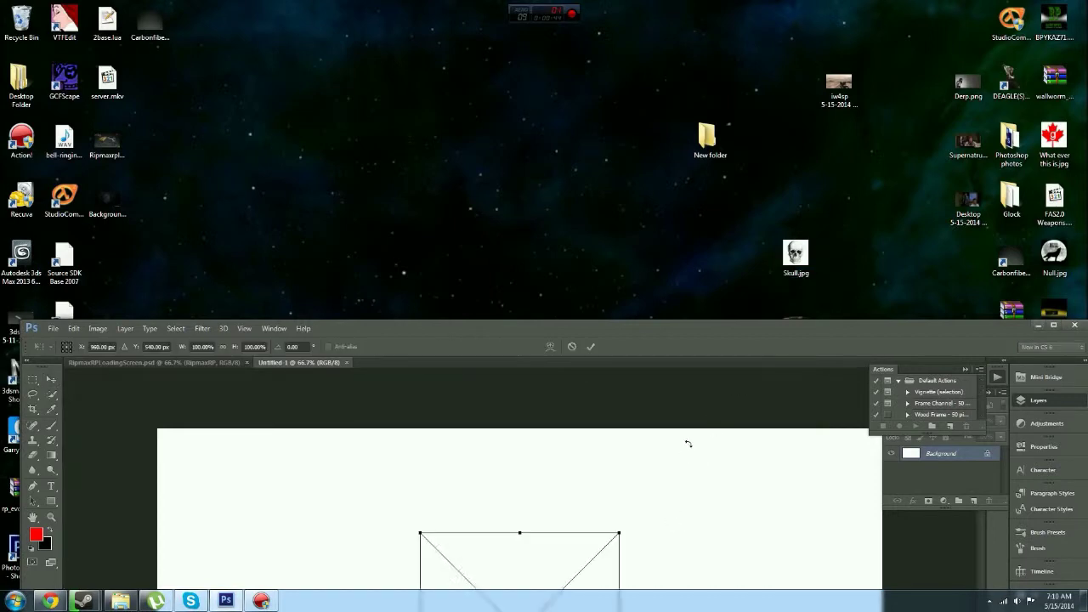
pyautogui.moveTo(720, 328); pyautogui.dragTo(718, 74)
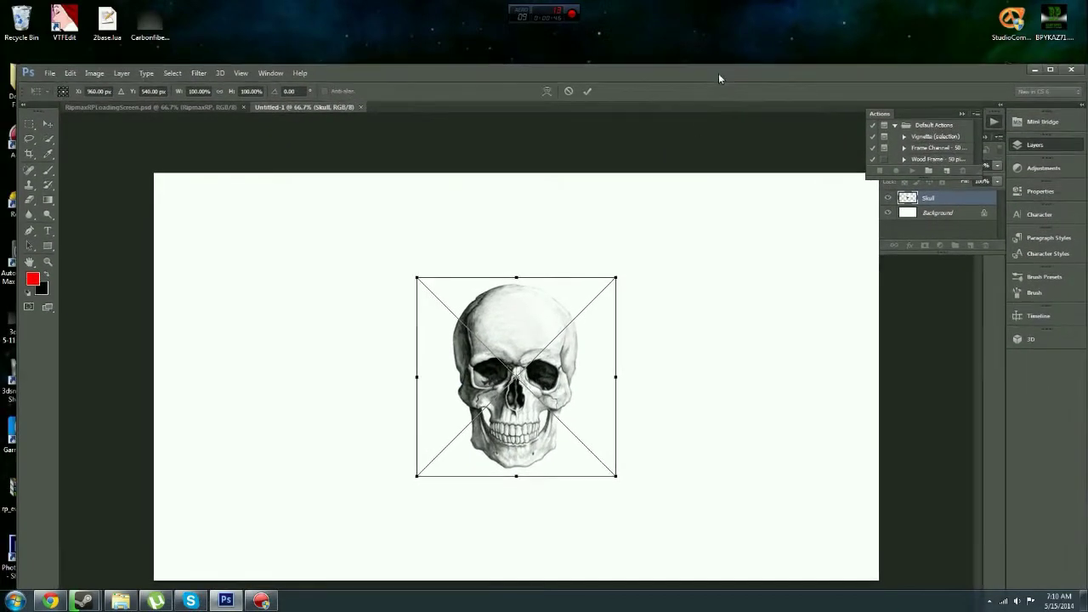
pyautogui.rightClick(515, 381)
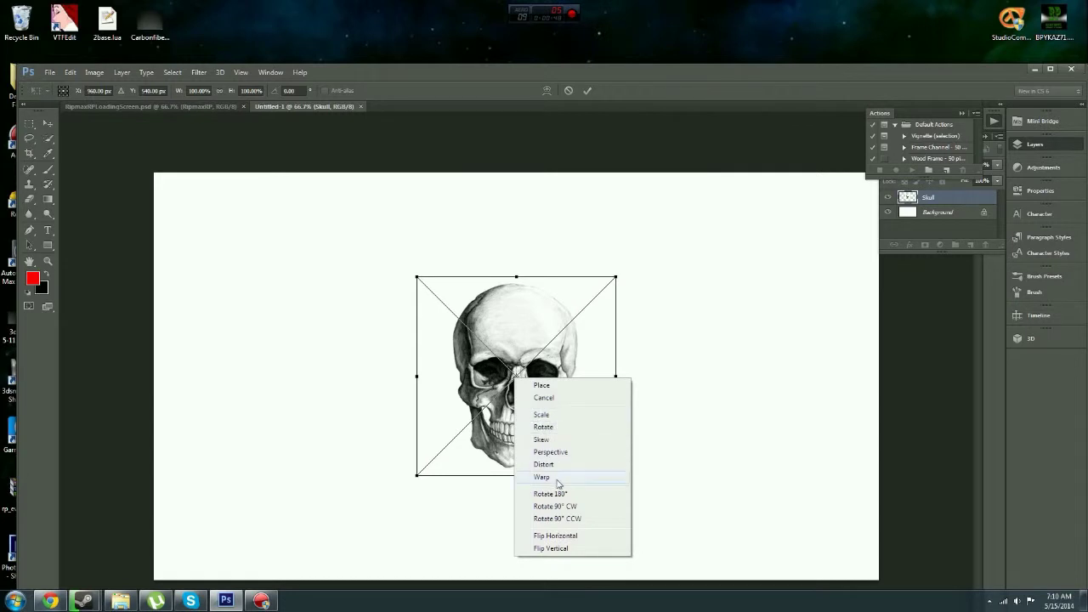
pyautogui.click(466, 227)
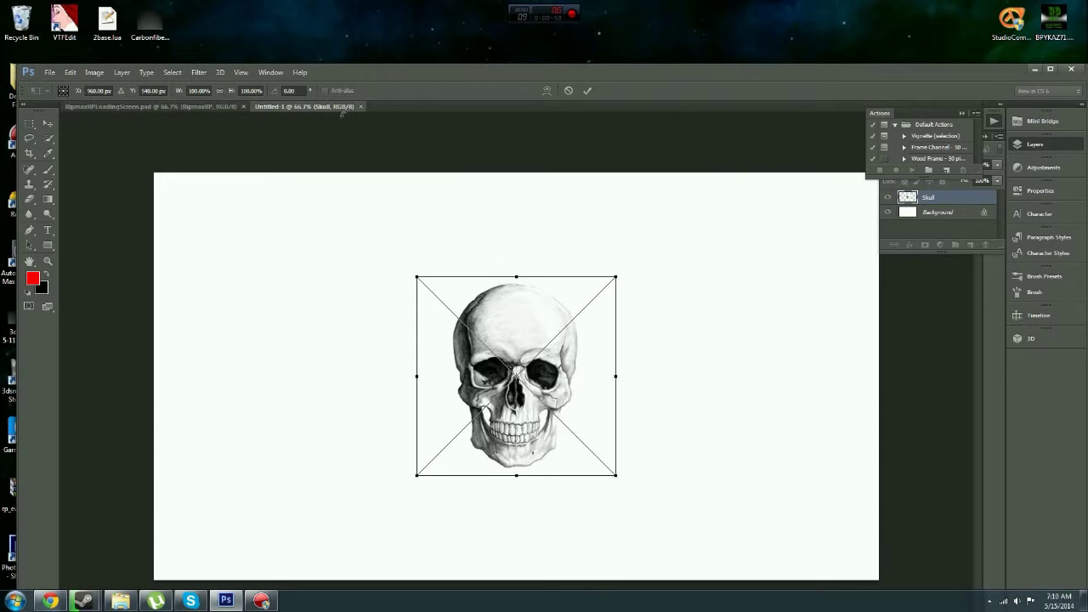
pyautogui.rightClick(269, 248)
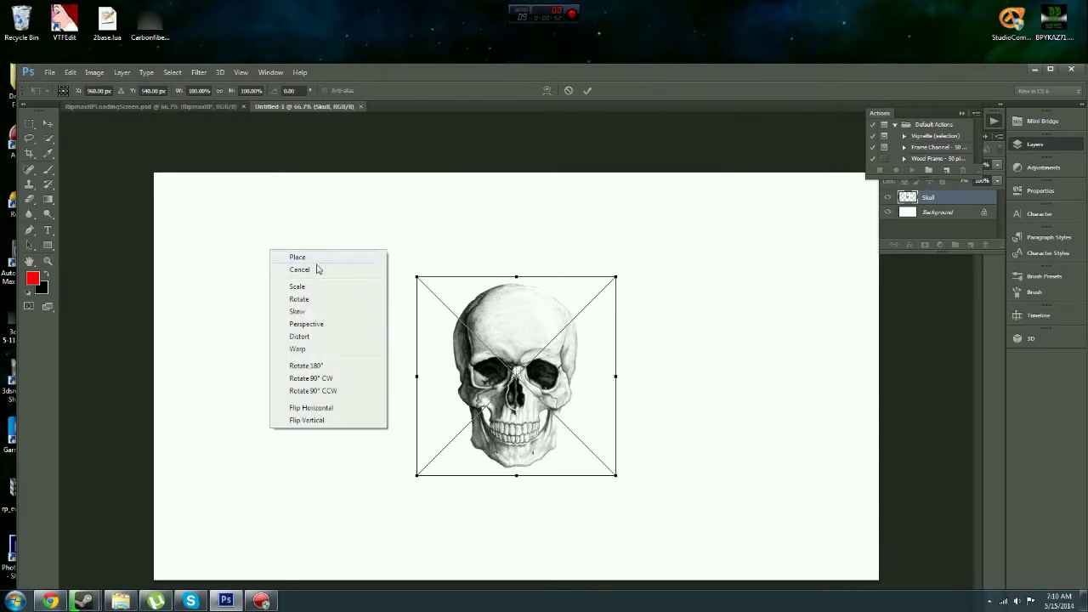
pyautogui.click(306, 270)
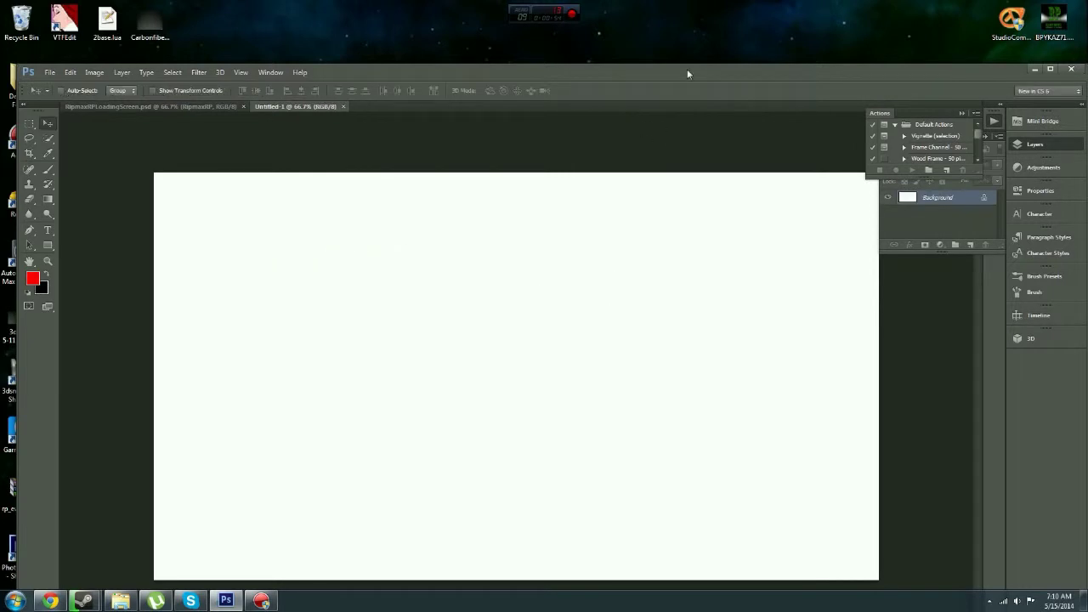
# Step: Open Skull.jpg from the Desktop folder via File > Open, then maximize Photoshop
pyautogui.click(49, 72)
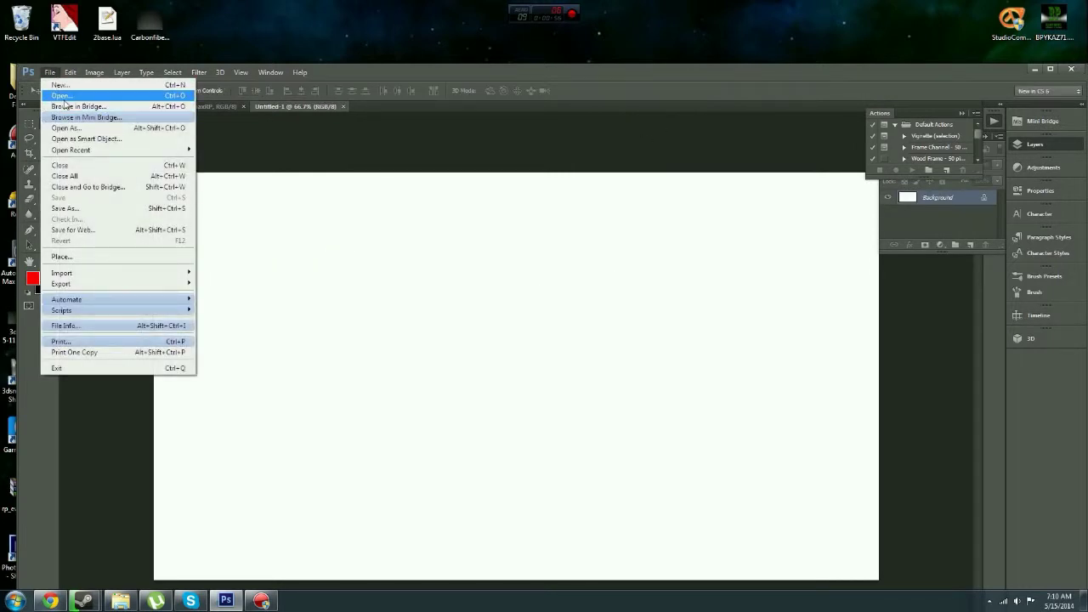
pyautogui.click(62, 96)
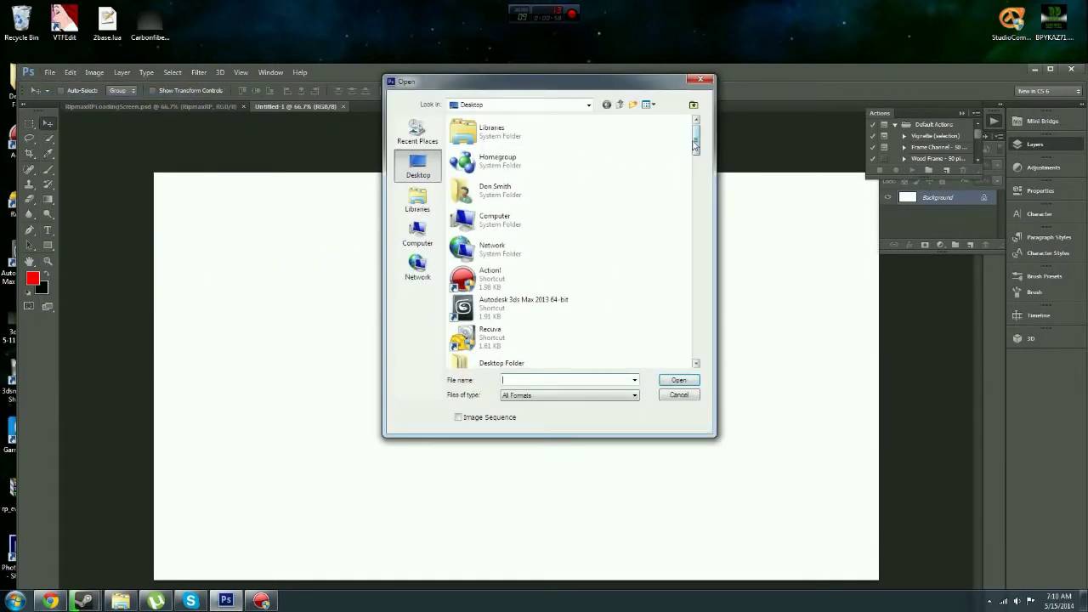
pyautogui.moveTo(695, 143); pyautogui.dragTo(694, 310)
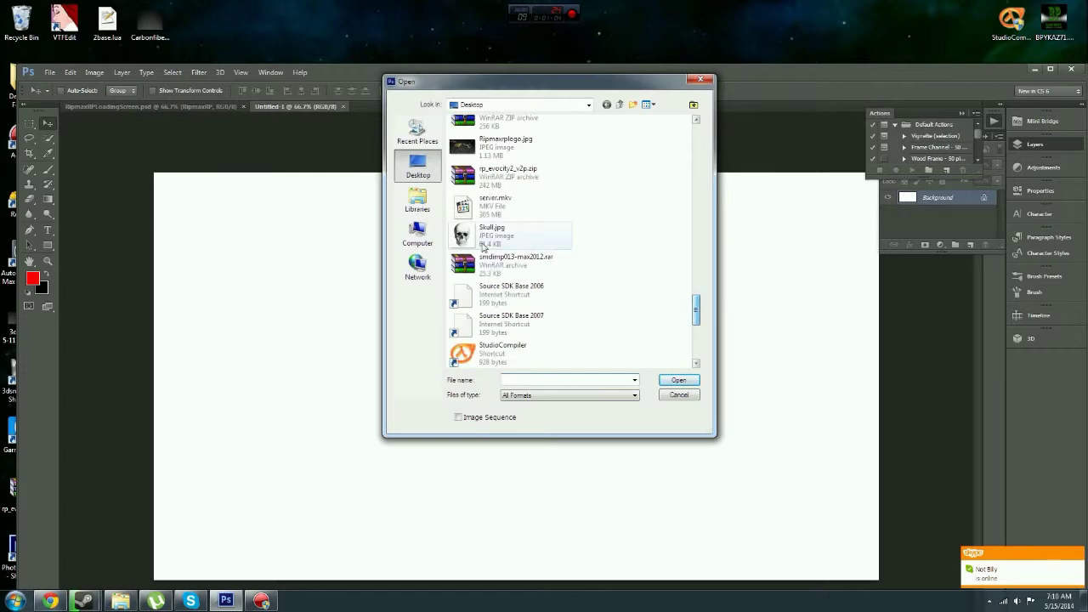
pyautogui.doubleClick(474, 236)
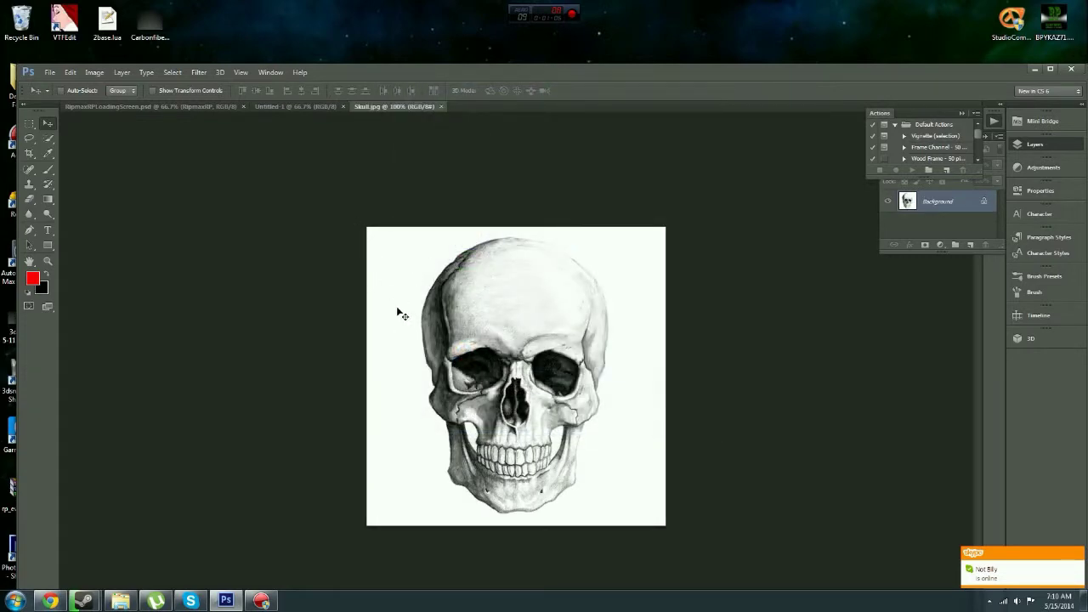
pyautogui.moveTo(603, 71); pyautogui.dragTo(595, 2)
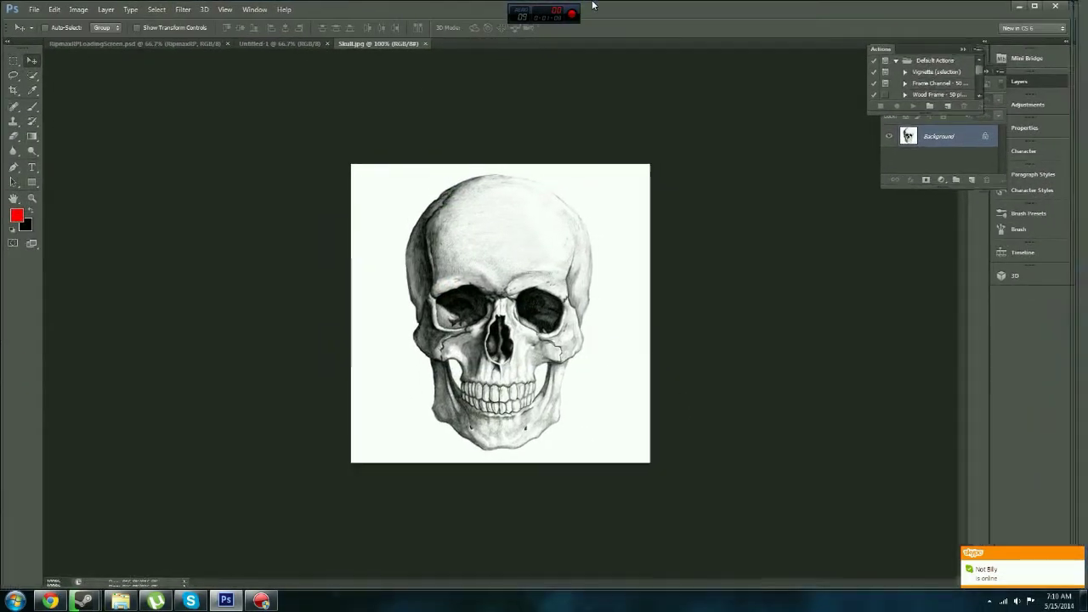
# Step: Re-maximize Photoshop, collapse the Actions panel to show Layers, and begin converting the Background layer
pyautogui.moveTo(681, 11); pyautogui.dragTo(617, 278)
pyautogui.moveTo(796, 253); pyautogui.dragTo(975, 33)
pyautogui.moveTo(749, 266); pyautogui.dragTo(769, 5)
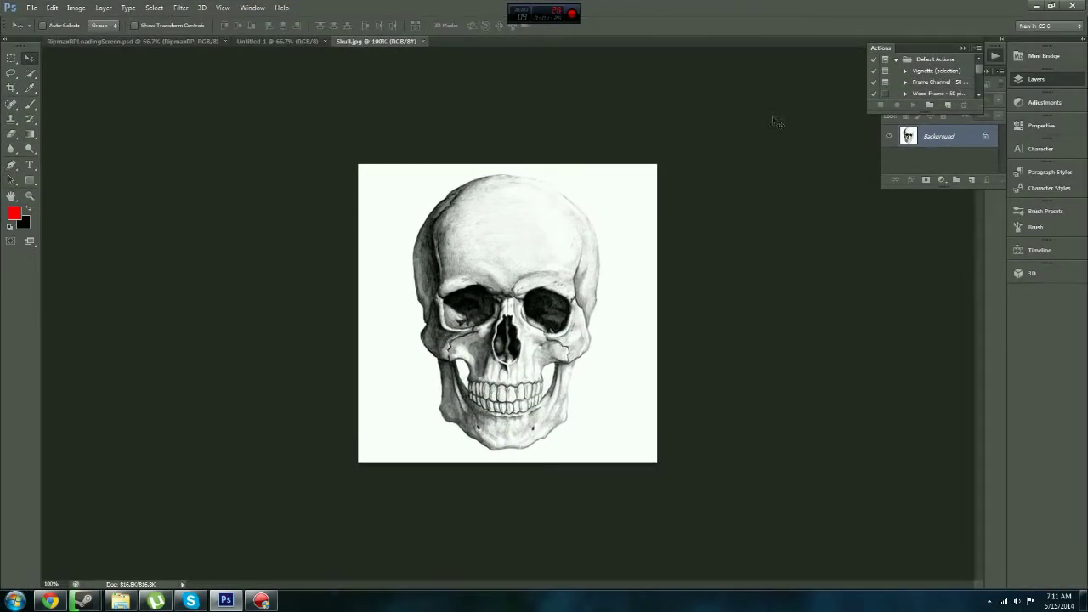
pyautogui.click(963, 48)
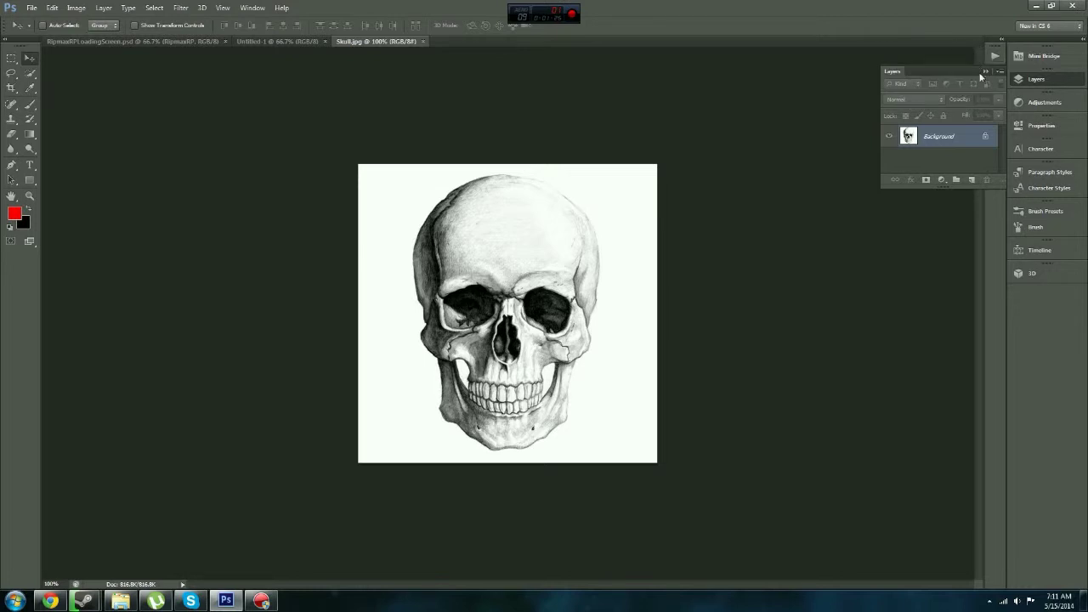
pyautogui.doubleClick(967, 136)
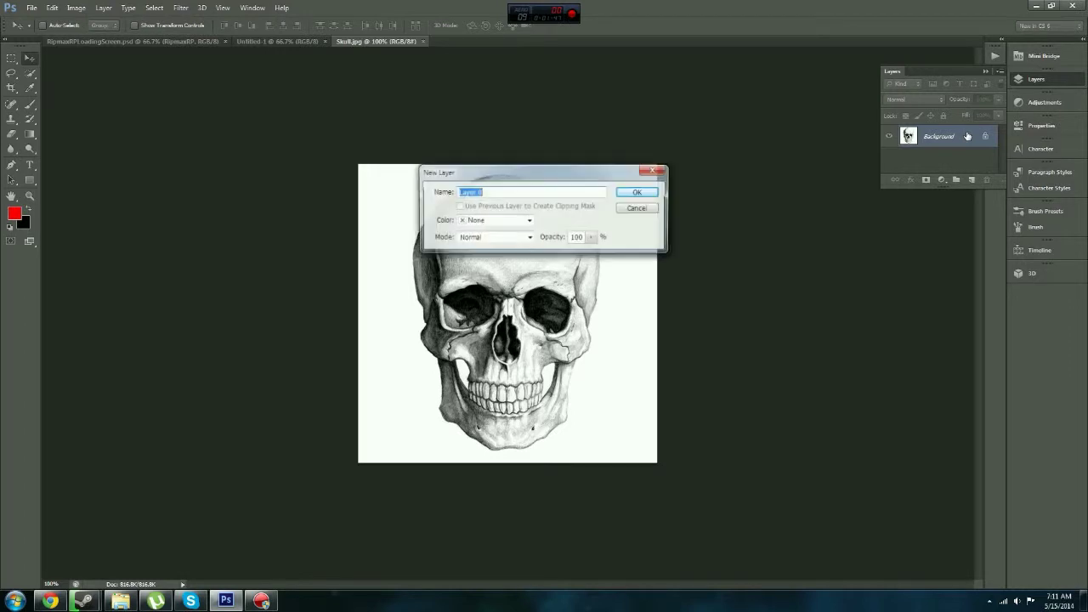
# Step: Convert Background to Layer 0, then add Layer 1 and drag it beneath Layer 0
pyautogui.click(639, 192)
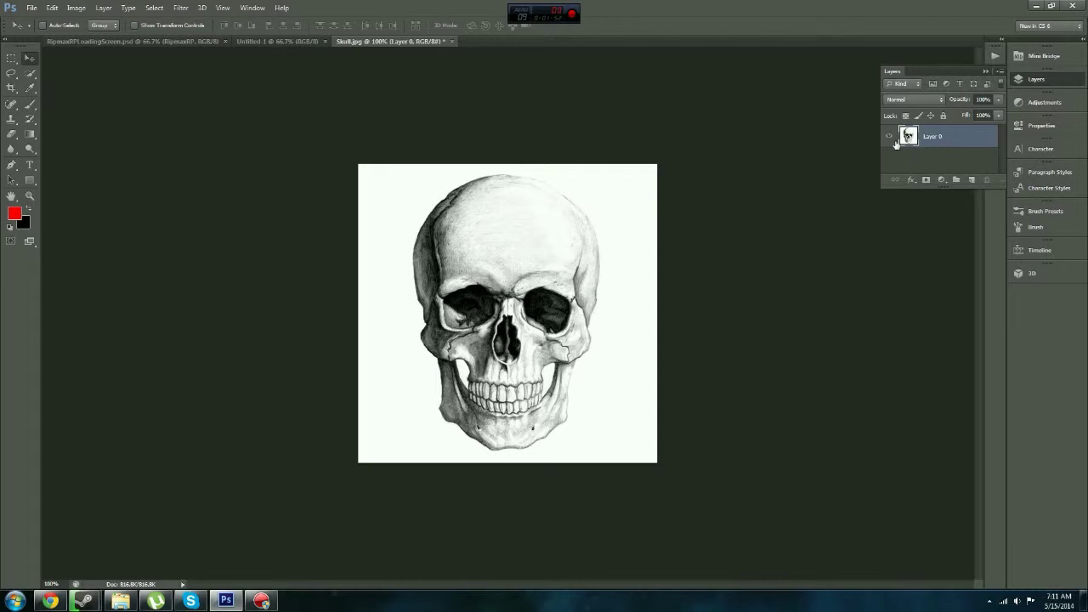
pyautogui.click(971, 181)
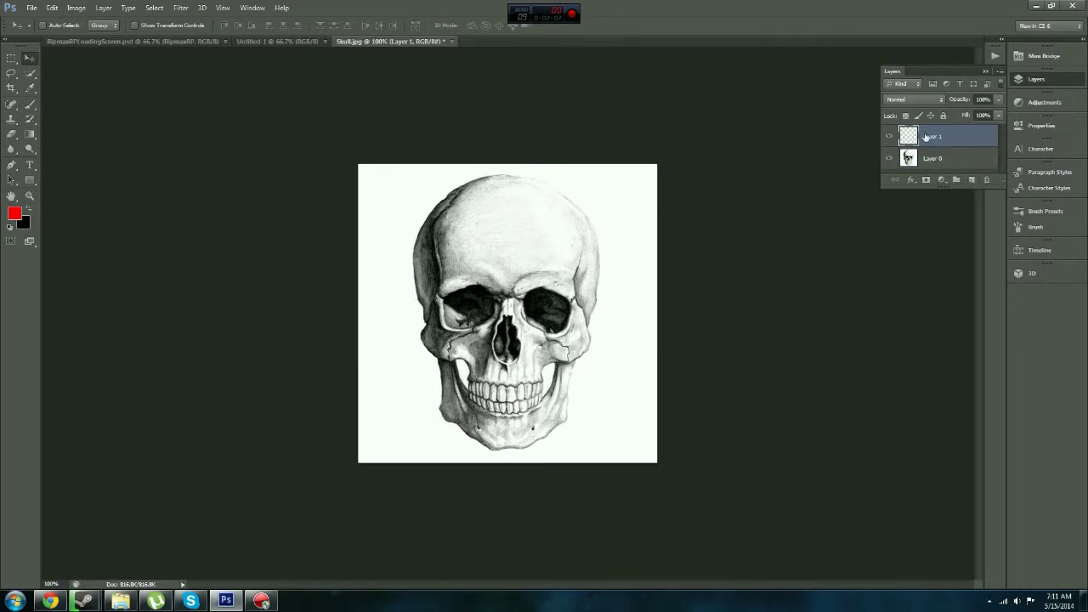
pyautogui.moveTo(930, 136); pyautogui.dragTo(931, 168)
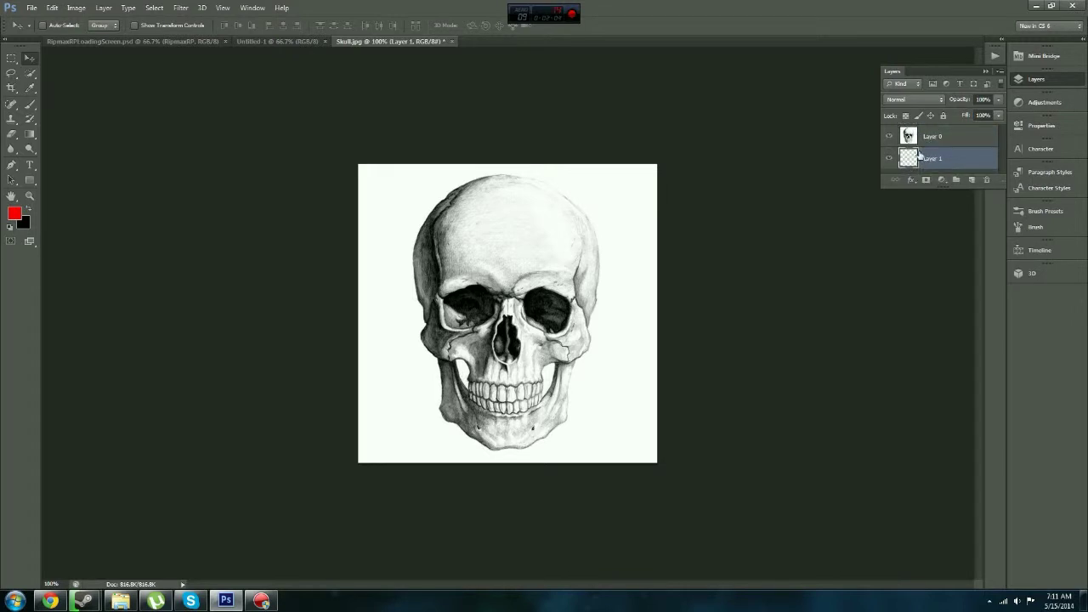
pyautogui.click(926, 136)
pyautogui.click(934, 158)
pyautogui.click(933, 140)
pyautogui.click(933, 158)
# Step: On Layer 0, Quick-Select the cranium, eye sockets, cheekbones, lower jaw and teeth
pyautogui.click(935, 142)
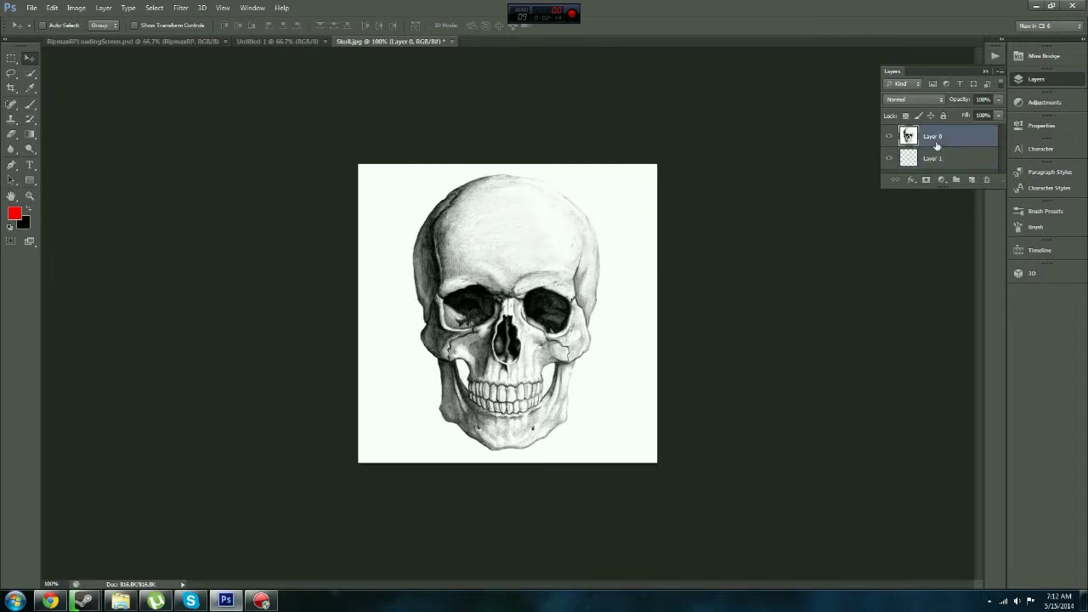
pyautogui.click(31, 76)
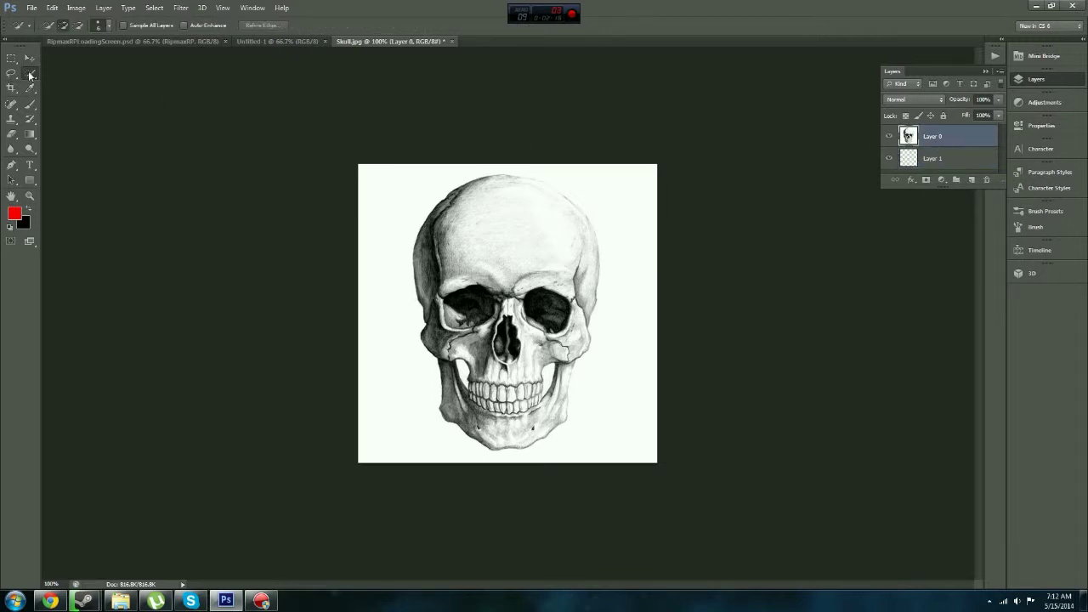
pyautogui.moveTo(483, 236)
pyautogui.mouseDown()
pyautogui.moveTo(446, 246)
pyautogui.moveTo(463, 213)
pyautogui.moveTo(510, 242)
pyautogui.mouseUp()
pyautogui.moveTo(517, 205)
pyautogui.mouseDown()
pyautogui.moveTo(548, 193)
pyautogui.moveTo(534, 187)
pyautogui.moveTo(584, 244)
pyautogui.mouseUp()
pyautogui.moveTo(580, 284)
pyautogui.mouseDown()
pyautogui.moveTo(562, 353)
pyautogui.moveTo(547, 363)
pyautogui.mouseUp()
pyautogui.moveTo(448, 321); pyautogui.dragTo(450, 344)
pyautogui.moveTo(457, 390)
pyautogui.mouseDown()
pyautogui.moveTo(468, 387)
pyautogui.moveTo(480, 429)
pyautogui.moveTo(526, 442)
pyautogui.moveTo(561, 413)
pyautogui.mouseUp()
# Step: Switch Quick Selection to Subtract mode with Alt to brush away areas outside the skull
pyautogui.press('alt')
pyautogui.press('alt')
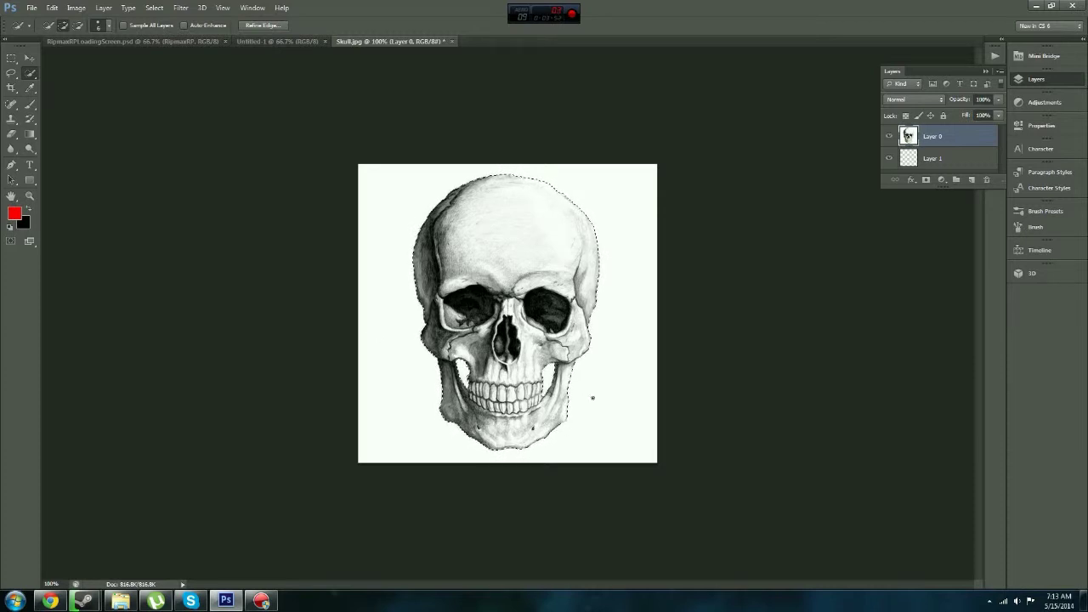
# Step: Undo an accidental skull deletion, then use Select Inverse to select the white background
pyautogui.press('Delete')
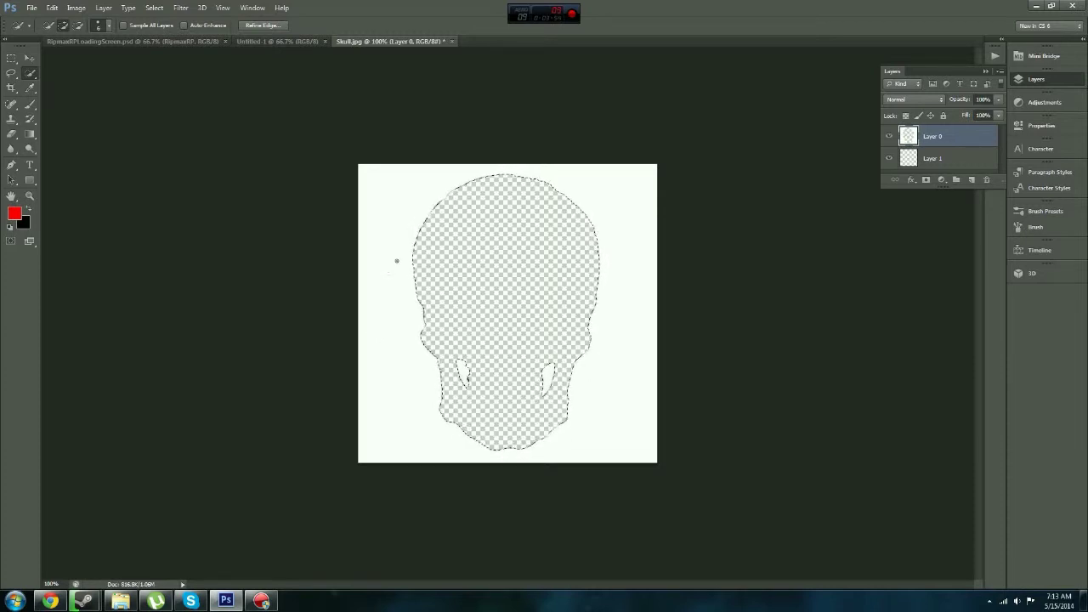
pyautogui.hotkey('ctrl', 'z')
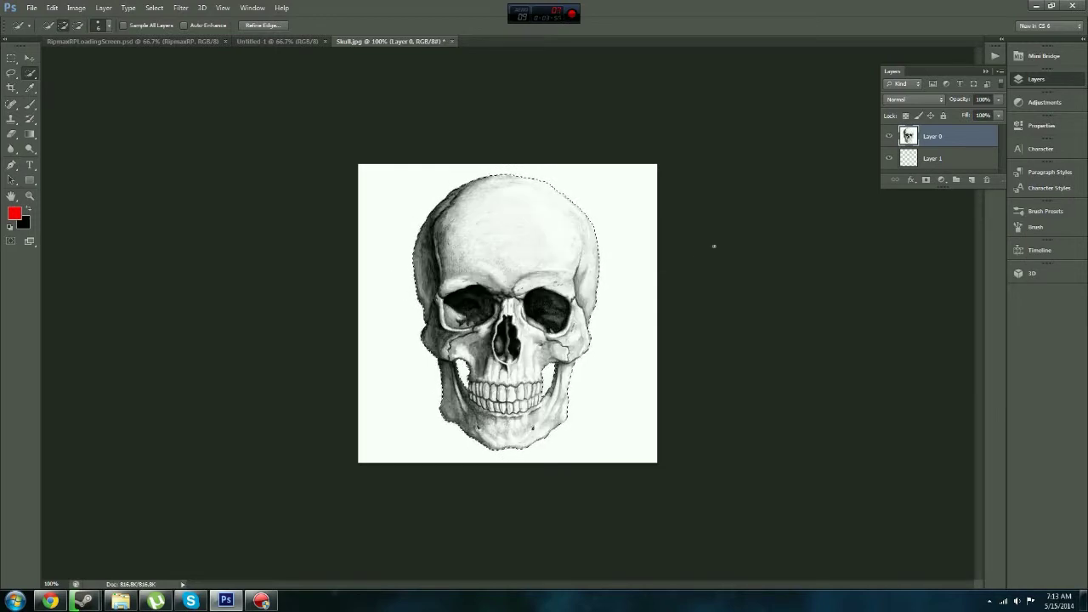
pyautogui.rightClick(476, 244)
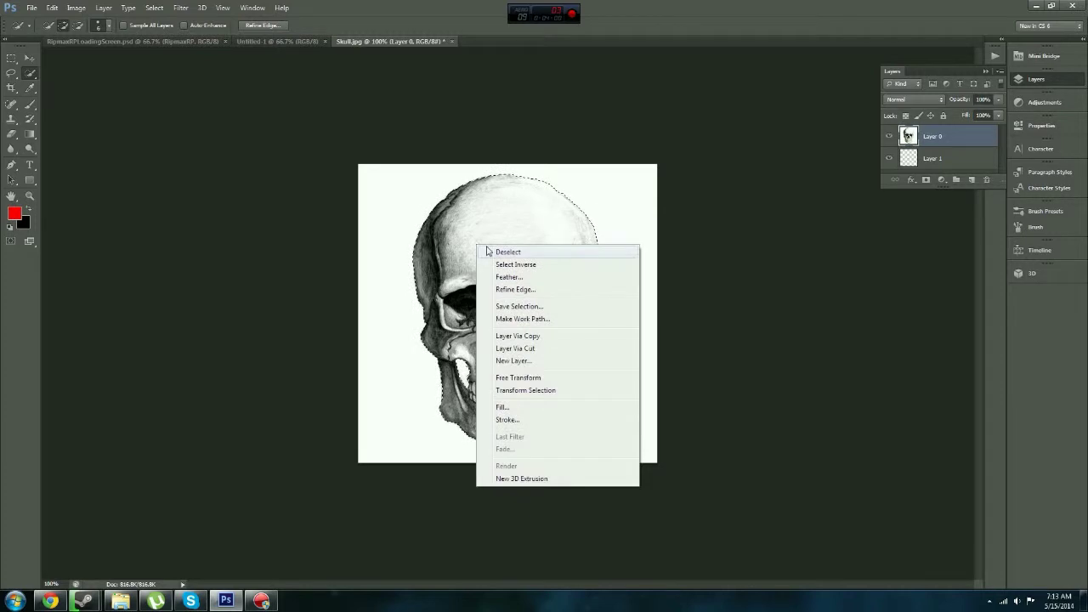
pyautogui.click(503, 267)
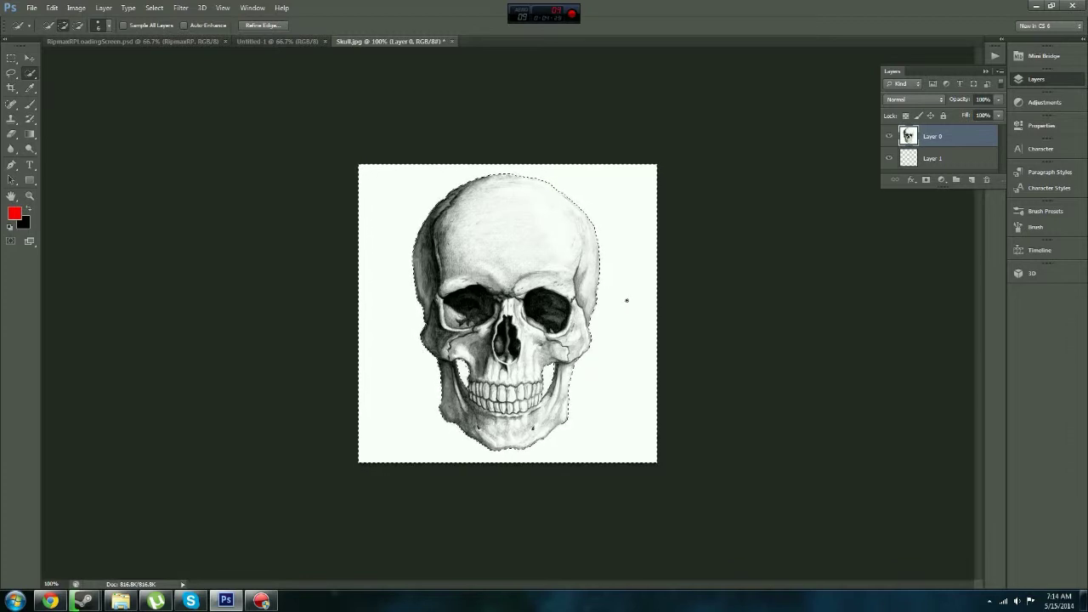
# Step: Delete the selected white background from Layer 0, then Deselect
pyautogui.press('Delete')
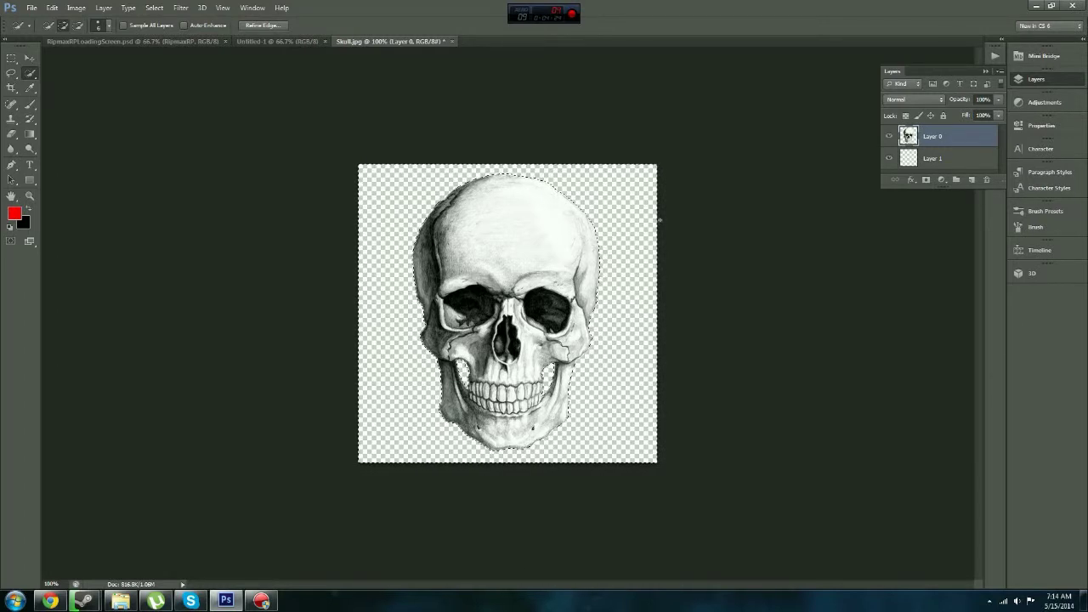
pyautogui.click(935, 159)
pyautogui.click(938, 140)
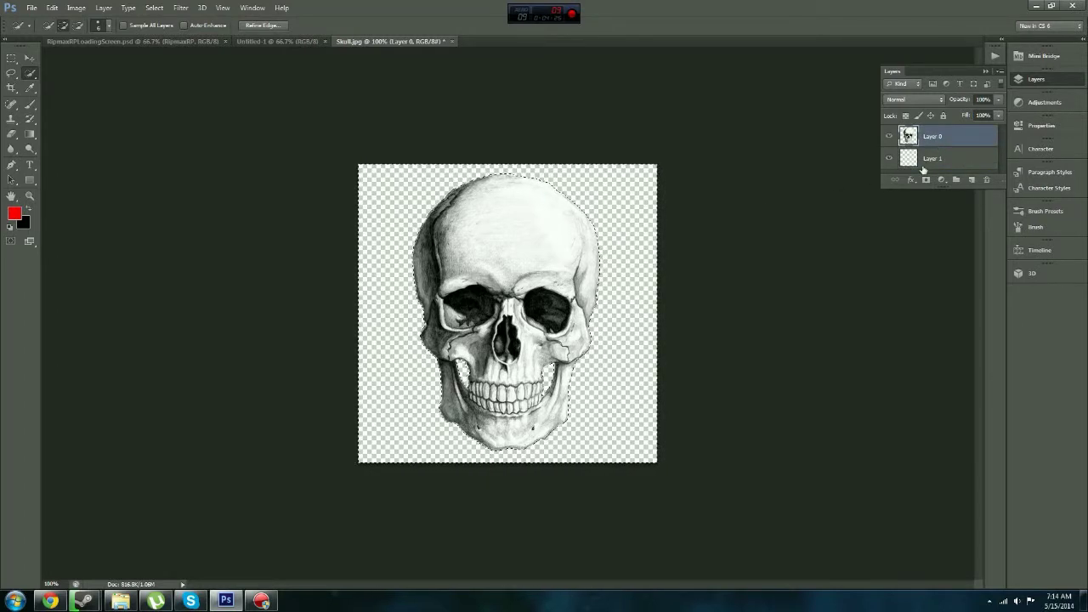
pyautogui.click(926, 159)
pyautogui.click(926, 138)
pyautogui.rightClick(608, 313)
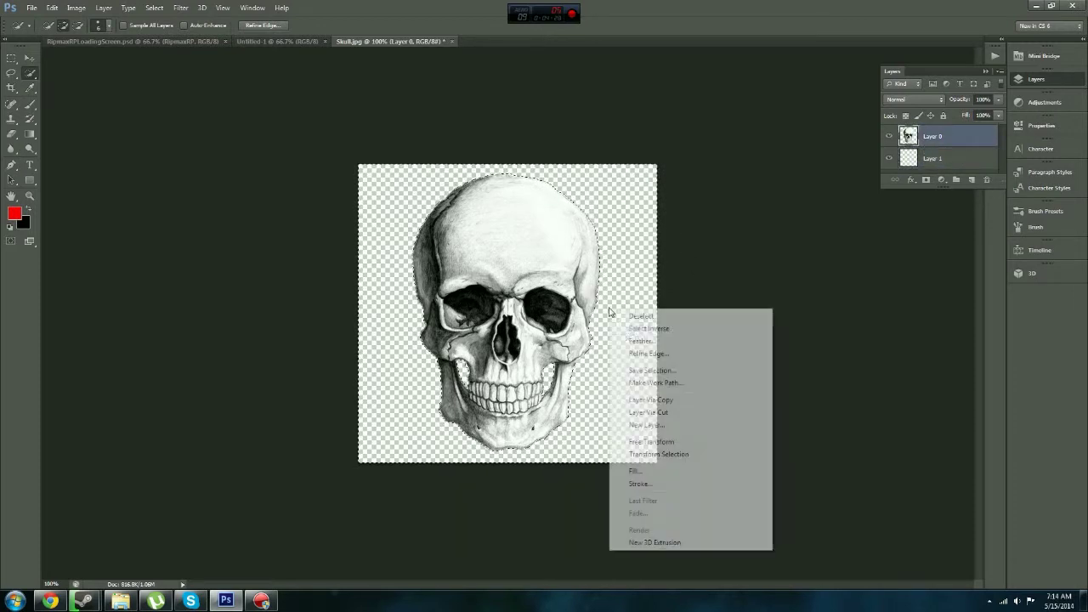
pyautogui.click(639, 315)
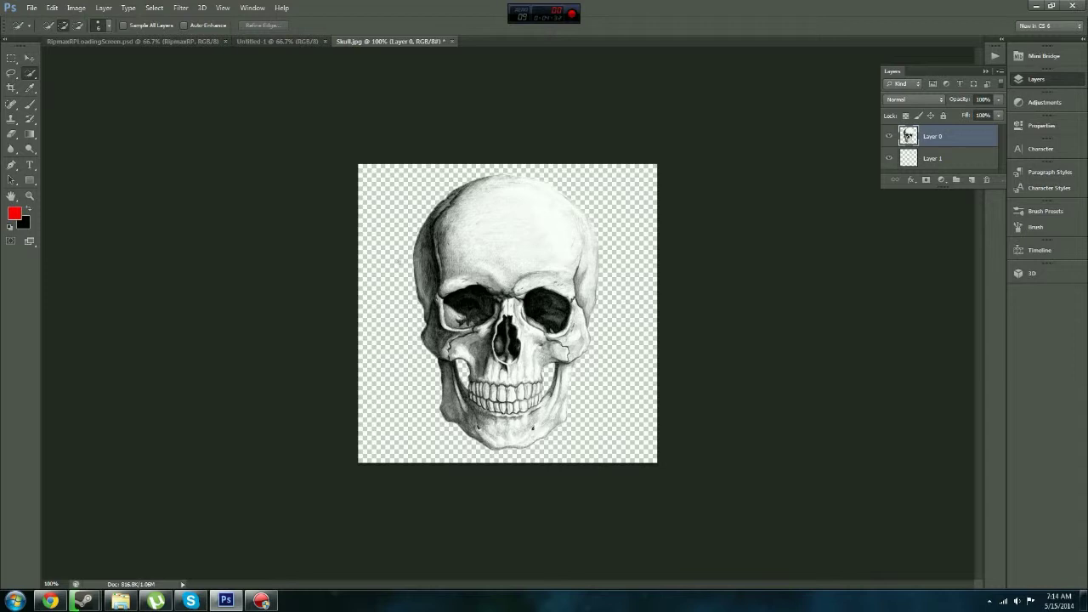
# Step: Use Save for Web with PNG-24 and save Skull.png into the Photoshop photos folder
pyautogui.click(32, 8)
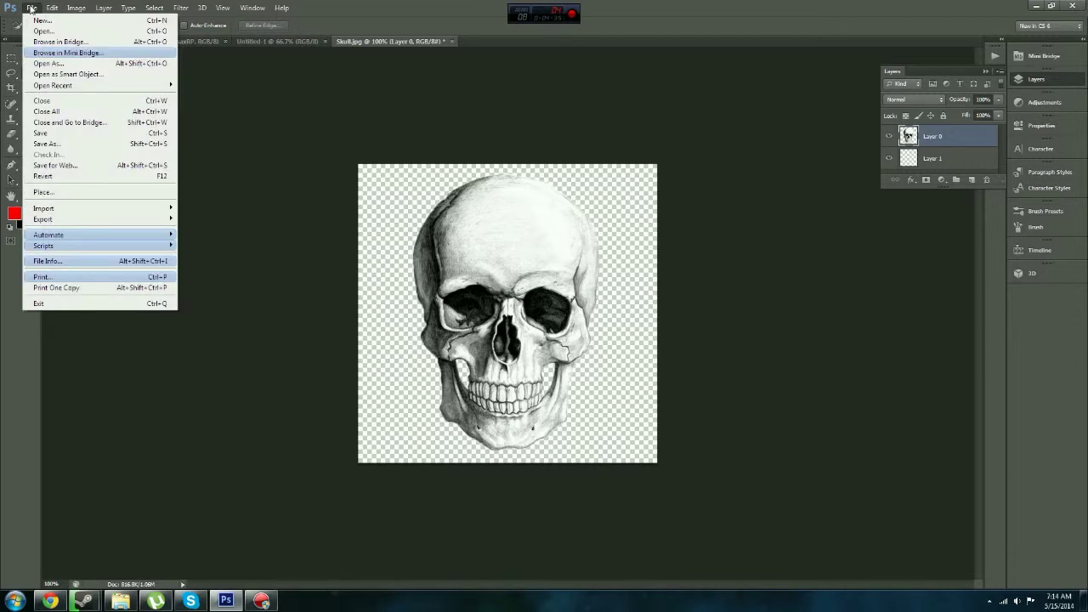
pyautogui.click(56, 166)
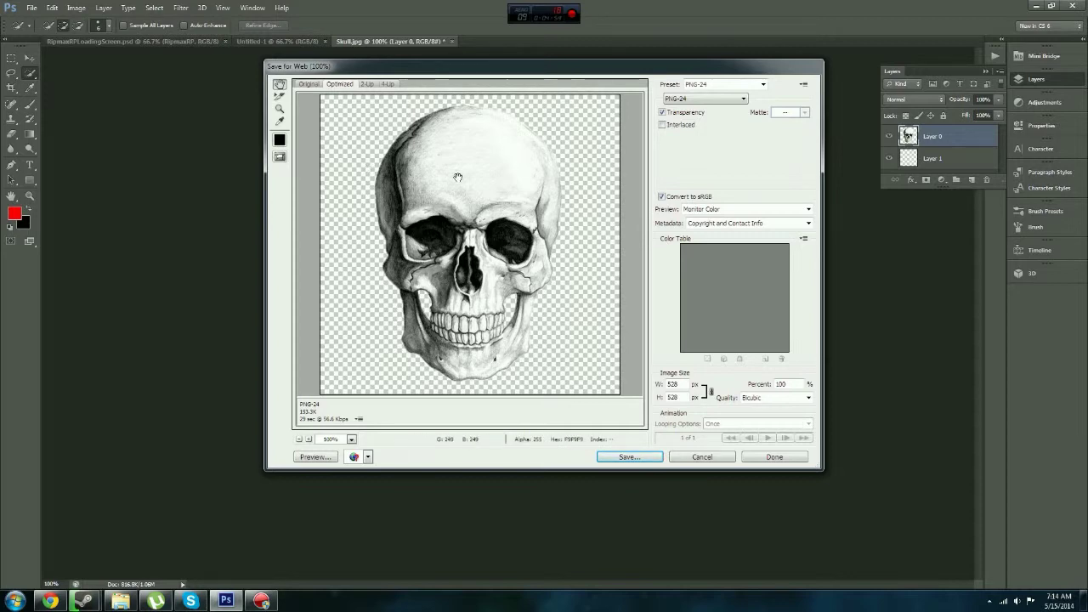
pyautogui.click(627, 457)
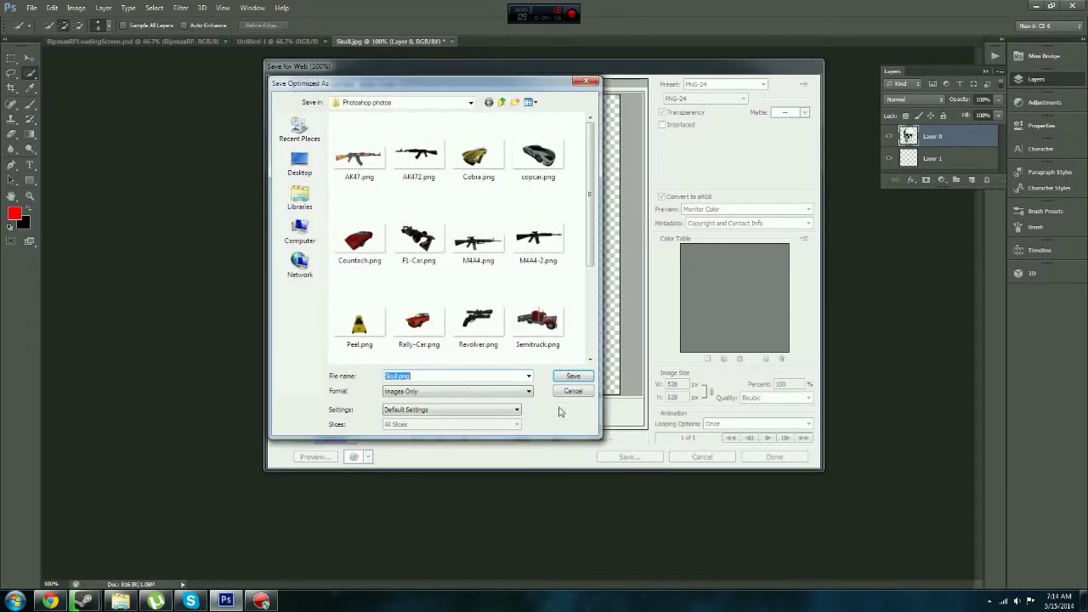
pyautogui.click(455, 103)
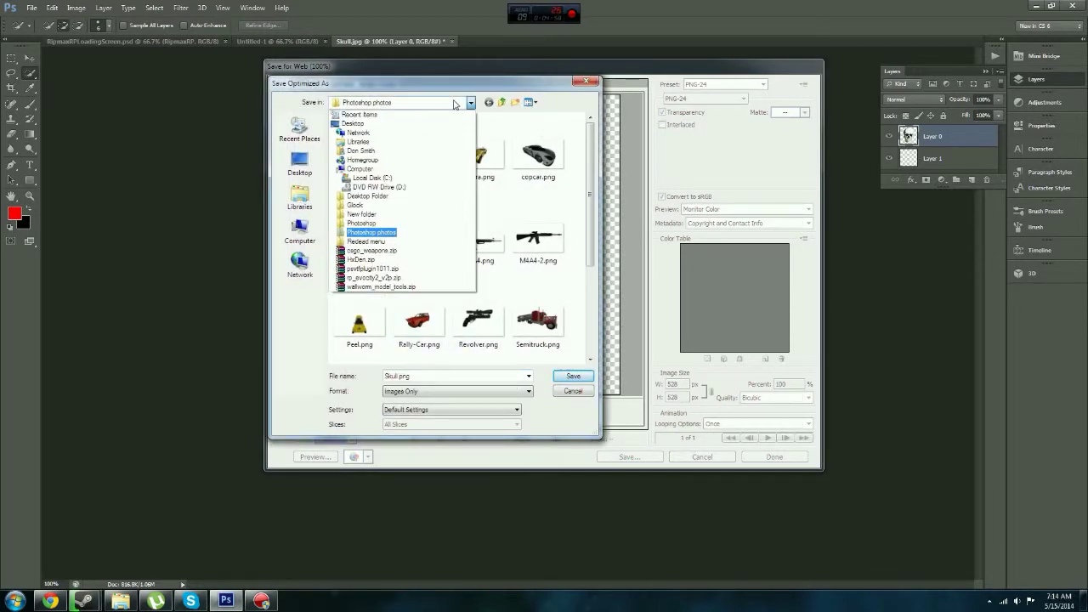
pyautogui.click(455, 103)
pyautogui.scroll(-2, 592, 289)
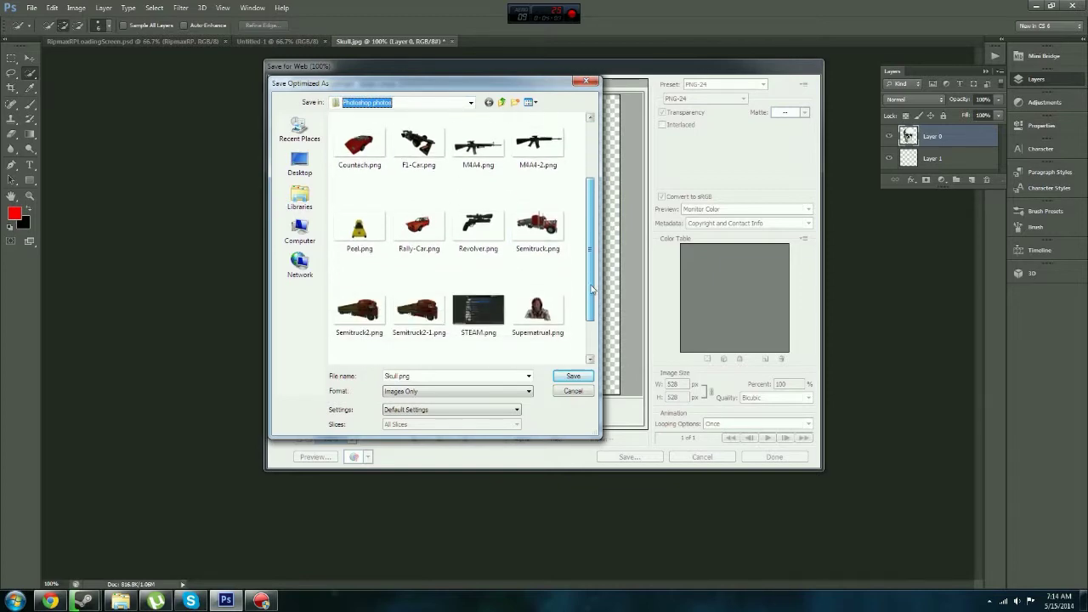
pyautogui.scroll(2, 593, 290)
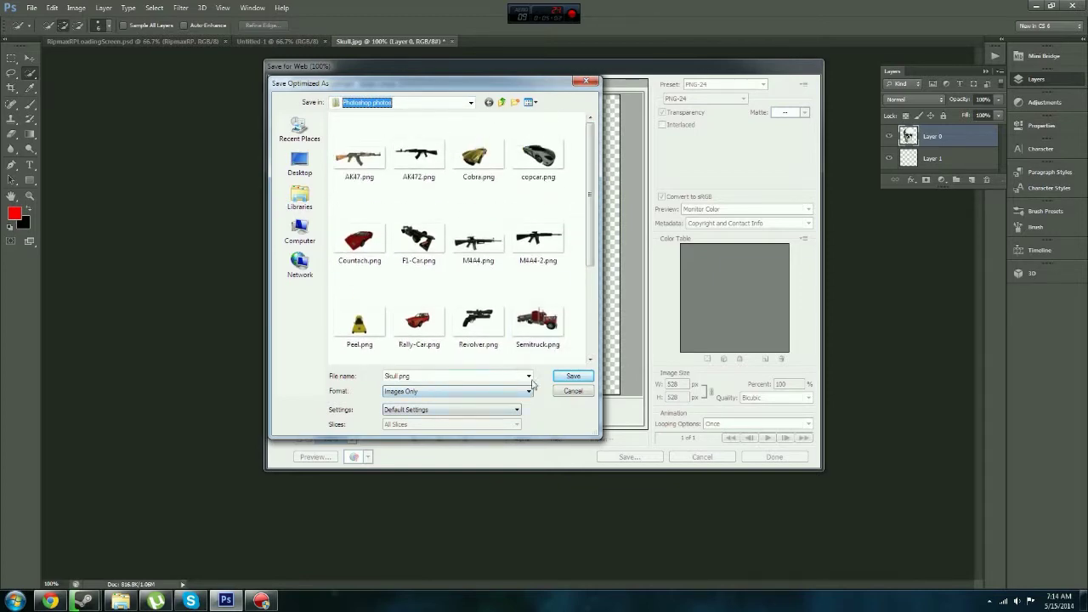
pyautogui.click(571, 376)
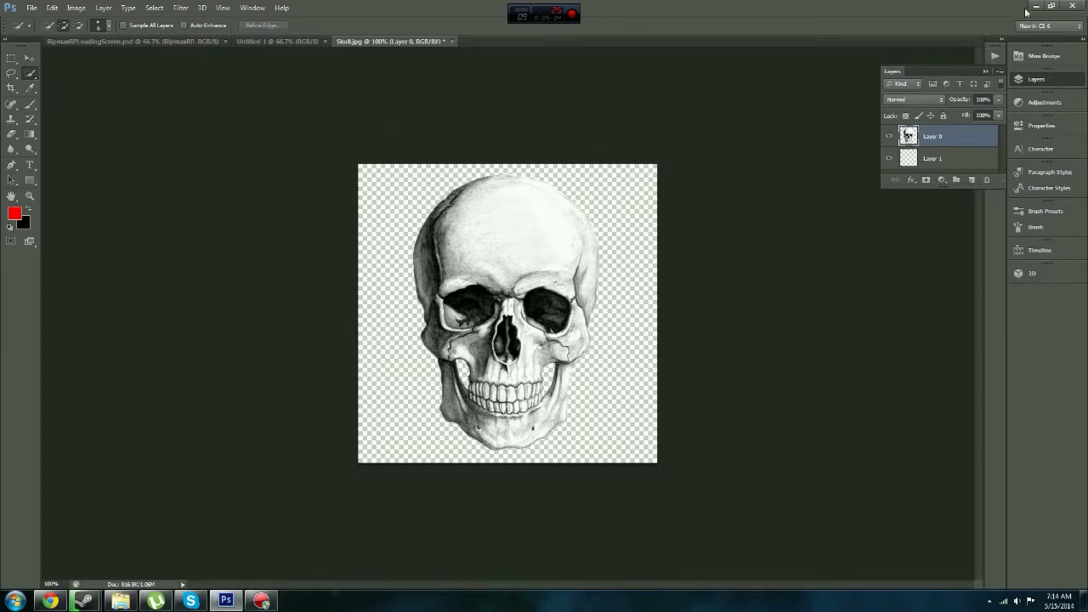
# Step: Open the newly saved Skull.png from the Photoshop photos folder at full size
pyautogui.click(1030, 7)
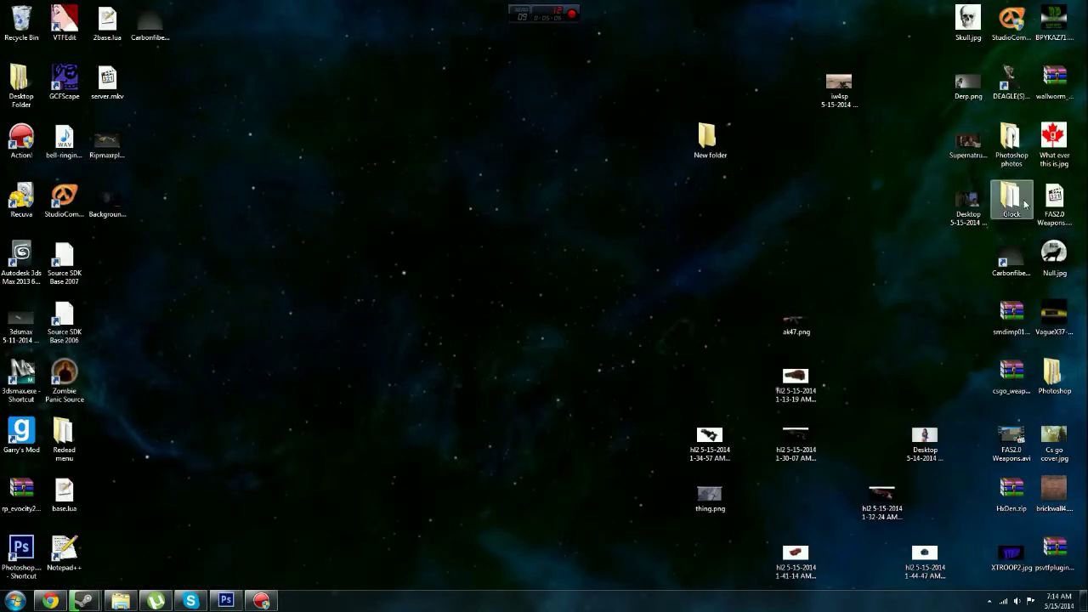
pyautogui.doubleClick(1011, 140)
pyautogui.click(696, 204)
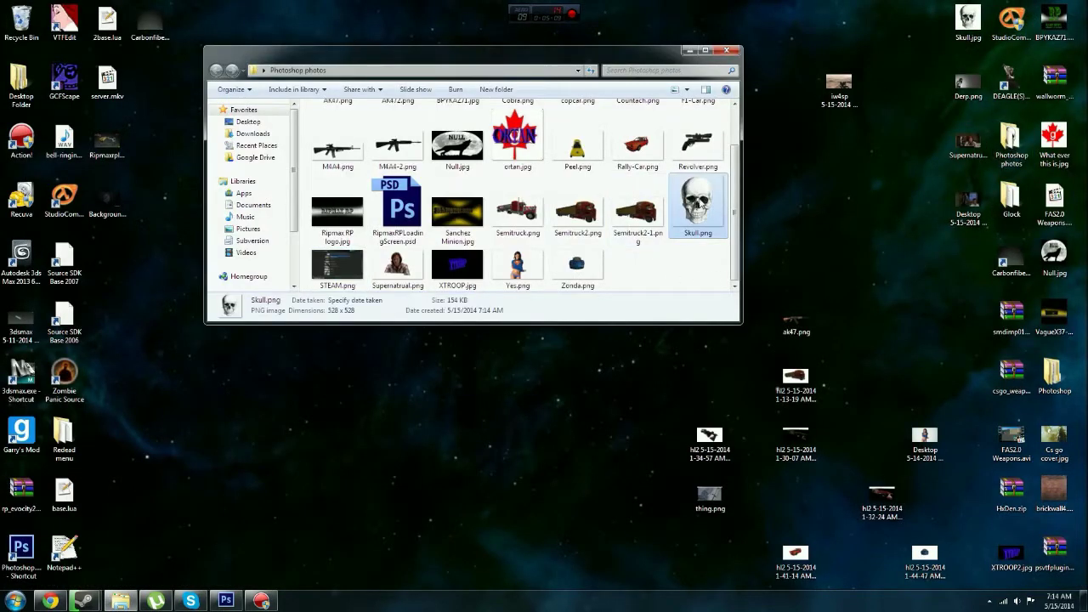
pyautogui.doubleClick(696, 204)
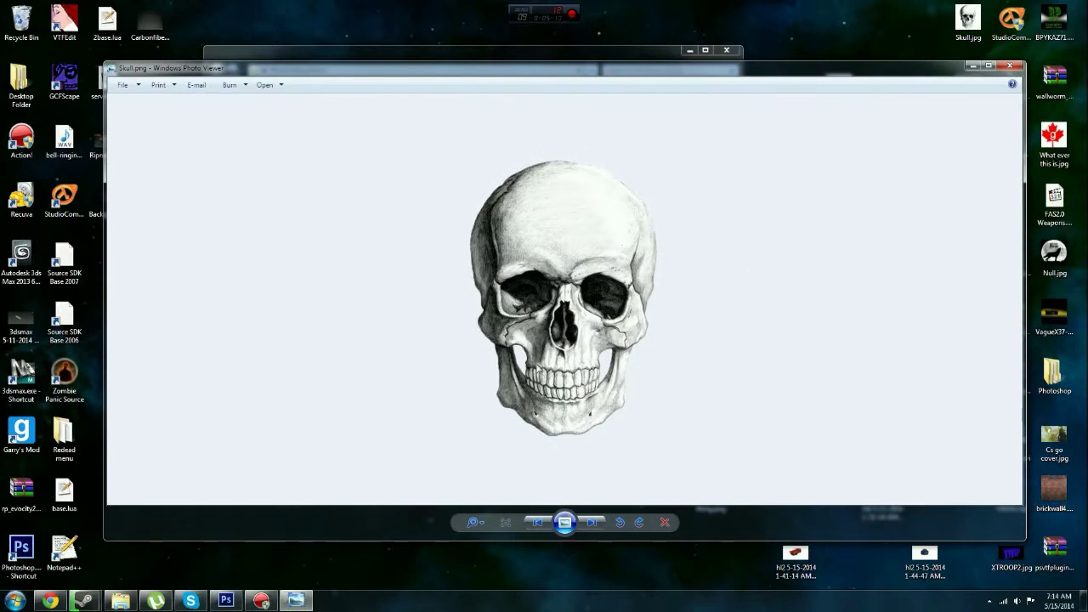
# Step: Open the original Skull.jpg for comparison, then close both skull previews
pyautogui.doubleClick(973, 34)
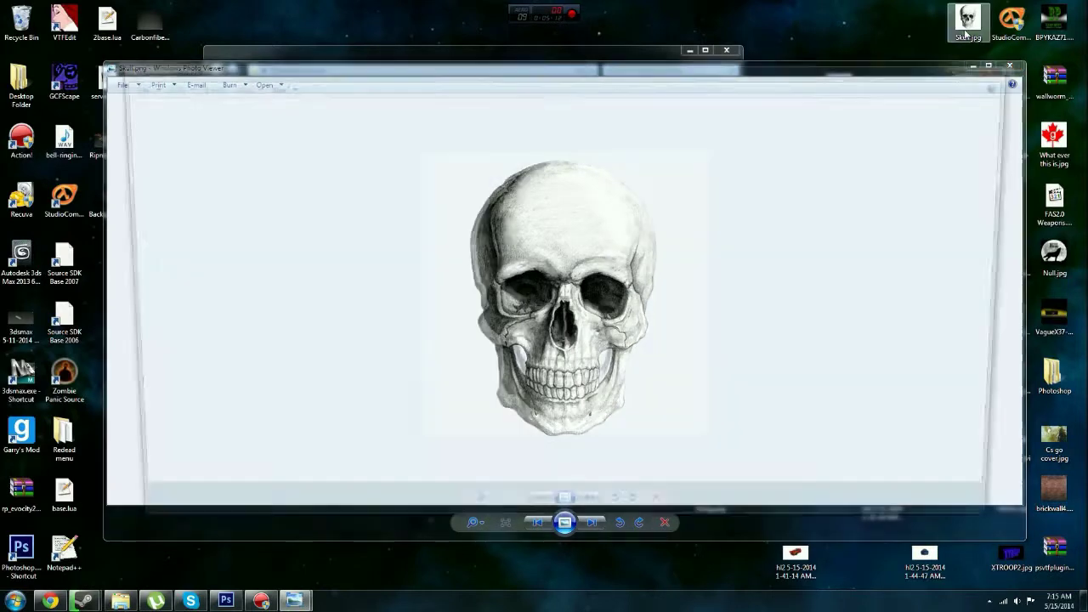
pyautogui.moveTo(665, 71); pyautogui.dragTo(667, 323)
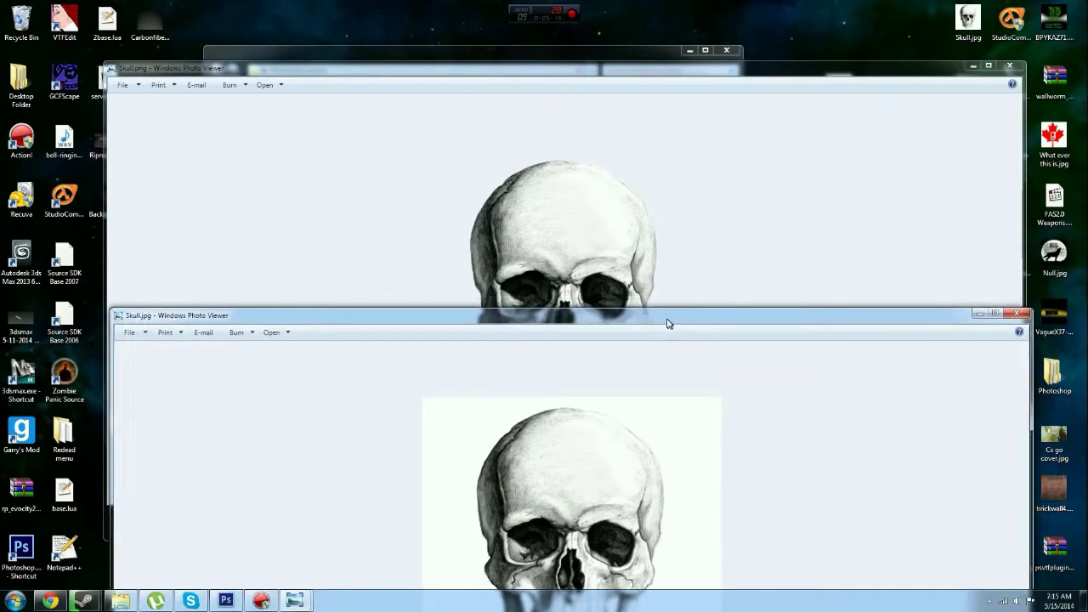
pyautogui.click(1006, 314)
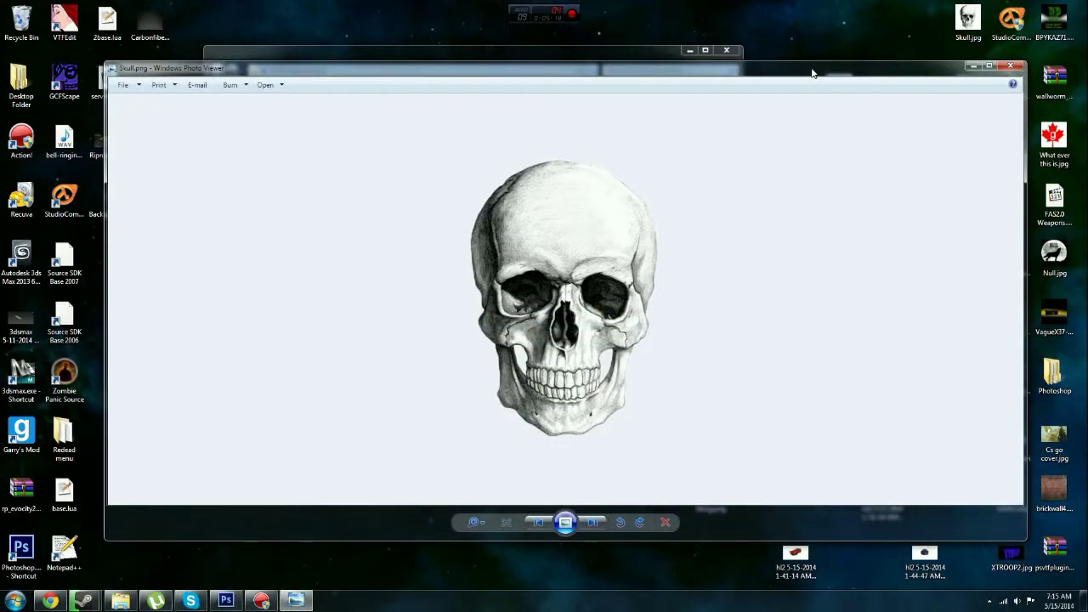
pyautogui.click(1010, 66)
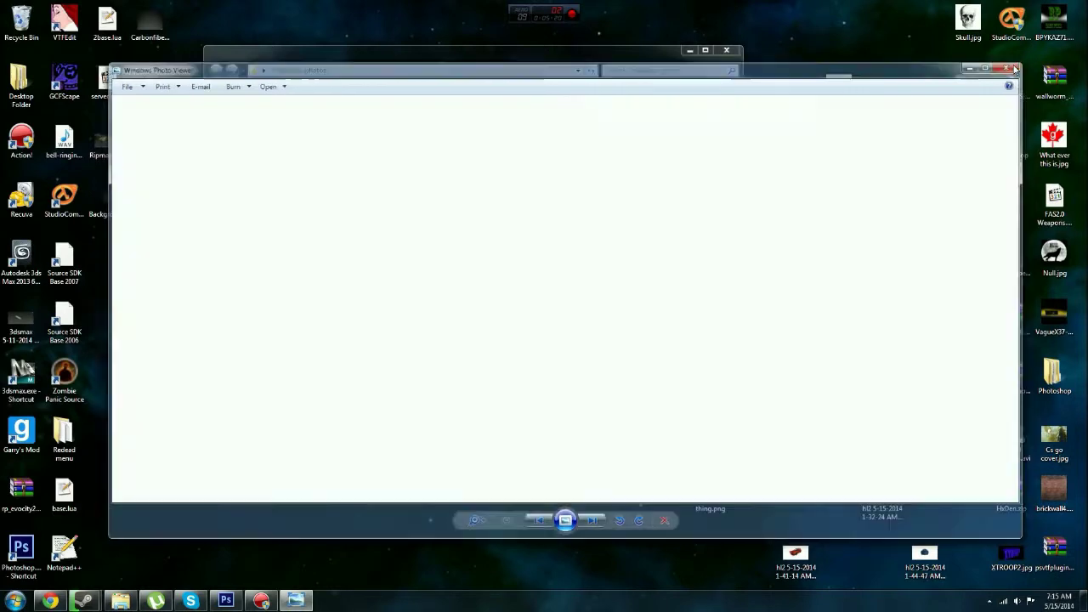
# Step: Return to Photoshop's Untitled-1 composition and shift the restored window to reveal the folder behind
pyautogui.click(225, 600)
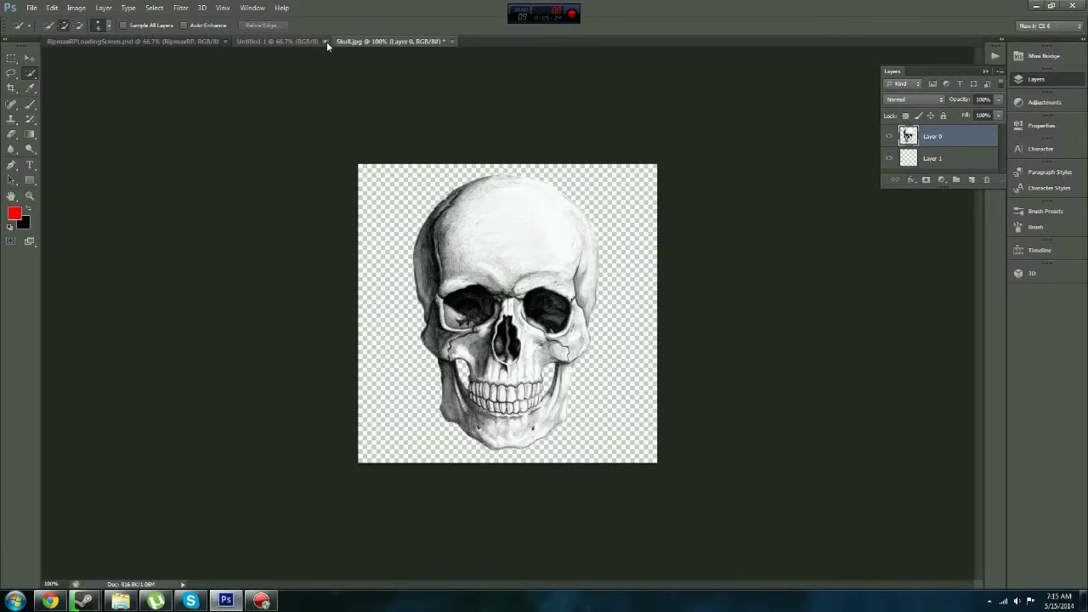
pyautogui.click(265, 40)
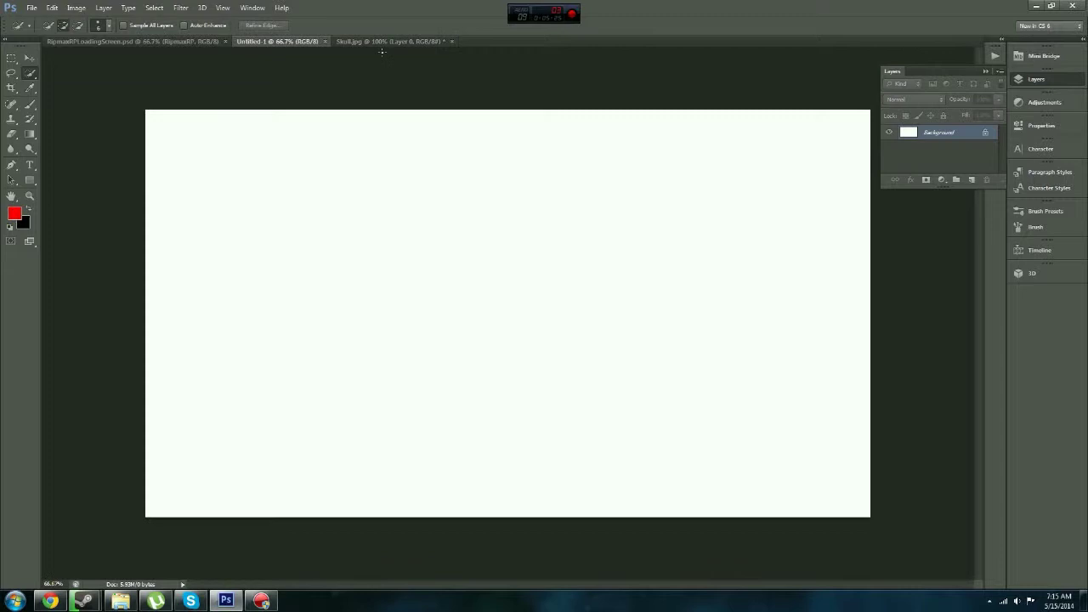
pyautogui.doubleClick(470, 9)
pyautogui.moveTo(403, 66); pyautogui.dragTo(486, 111)
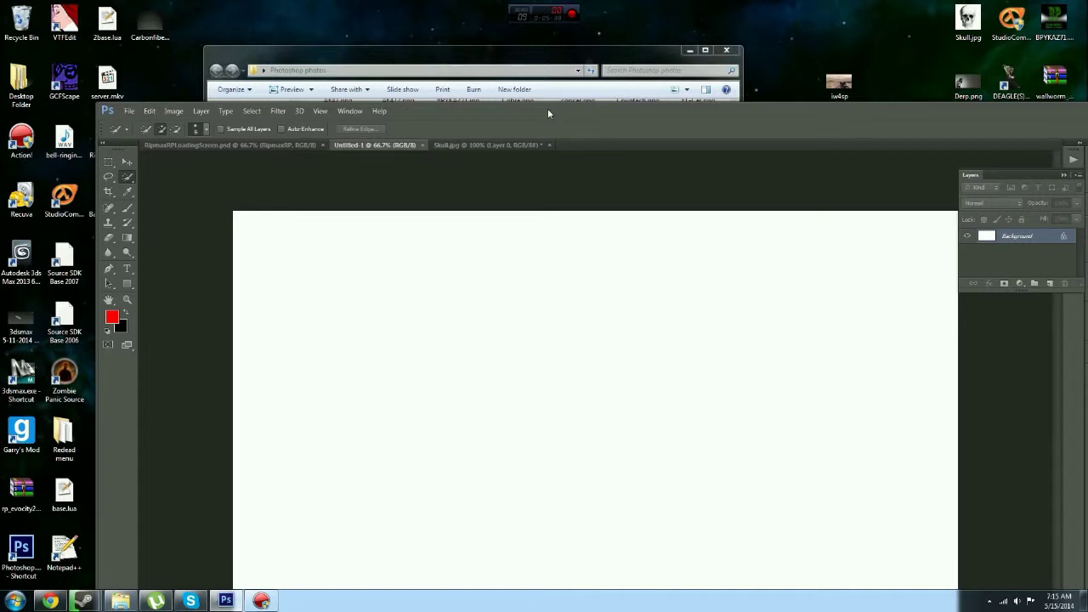
pyautogui.moveTo(547, 113); pyautogui.dragTo(572, 147)
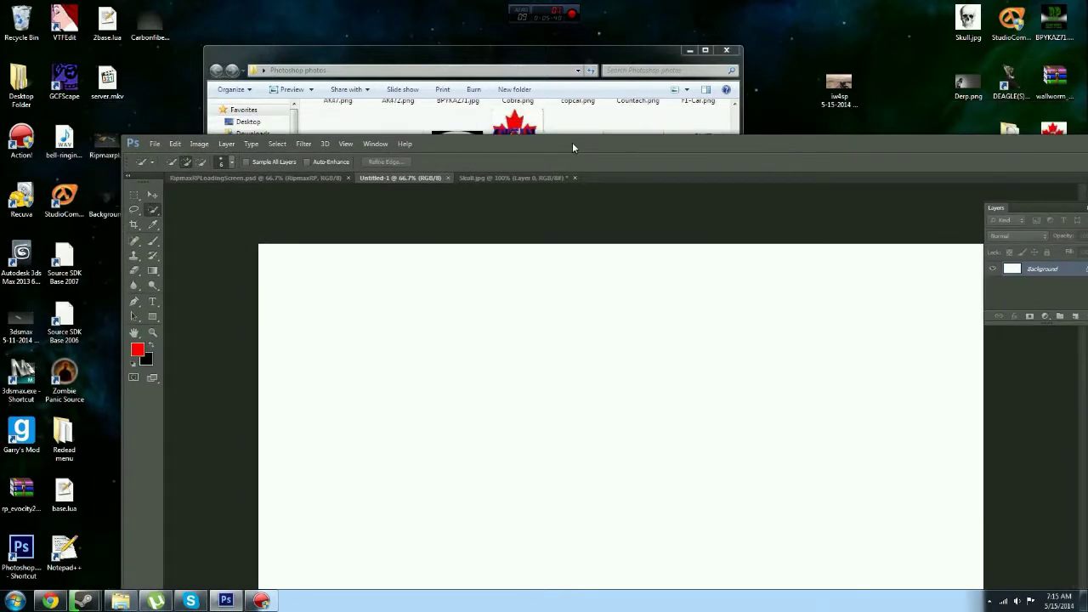
pyautogui.moveTo(786, 148); pyautogui.dragTo(757, 168)
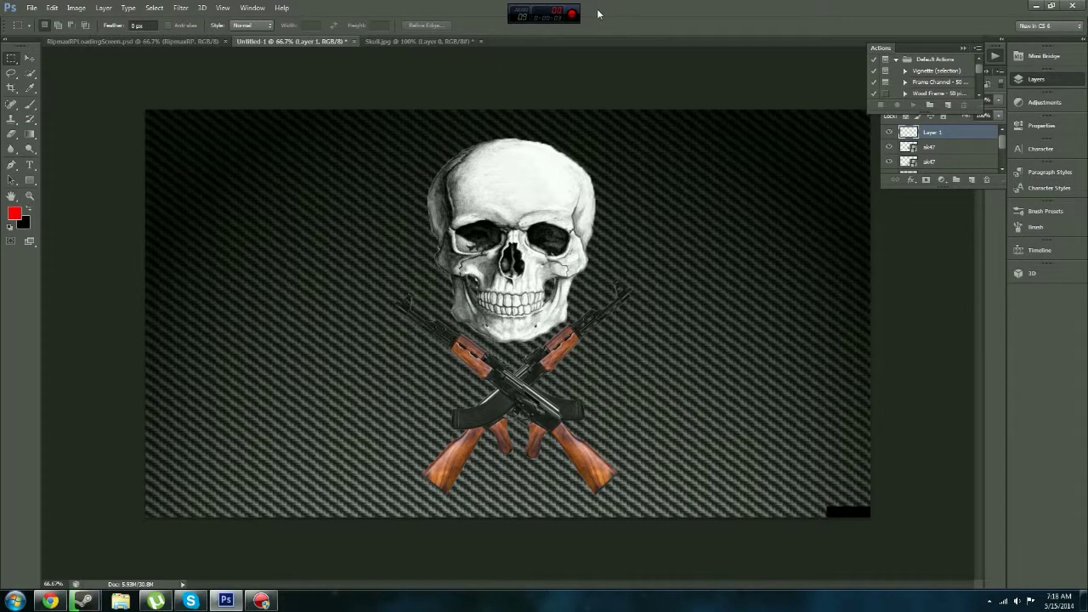
pyautogui.click(32, 8)
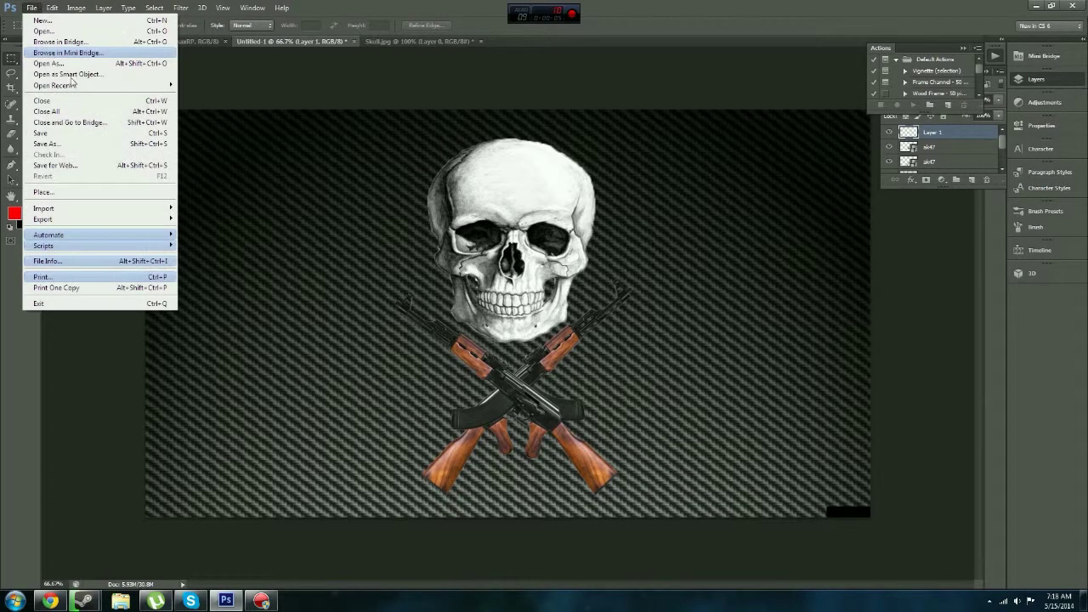
# Step: Save the composition as a maximum-quality JPEG named Skull and AK's.jpg
pyautogui.click(51, 146)
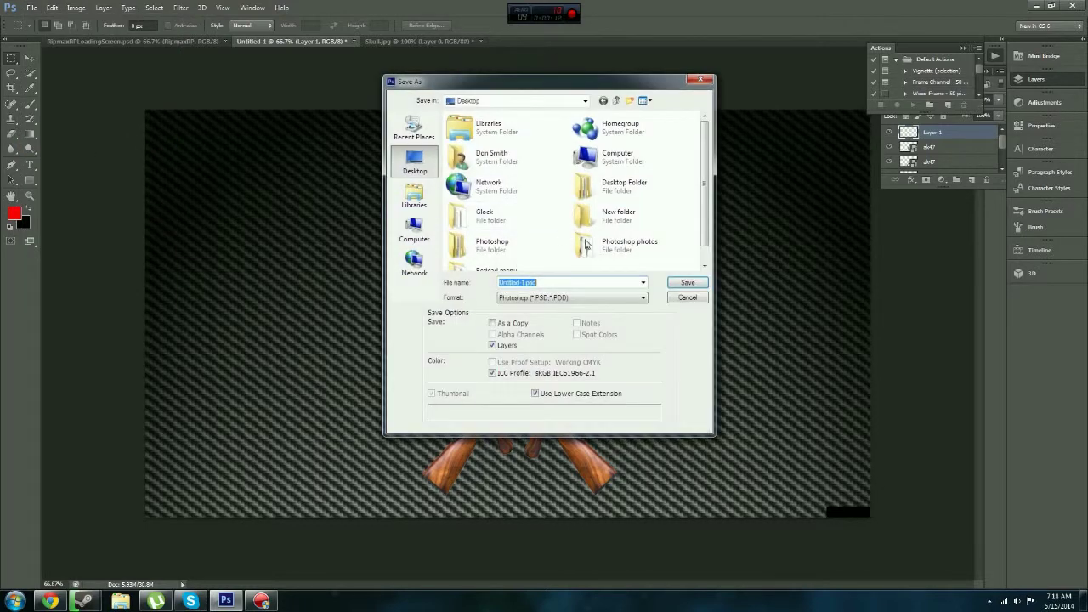
pyautogui.write('Skull')
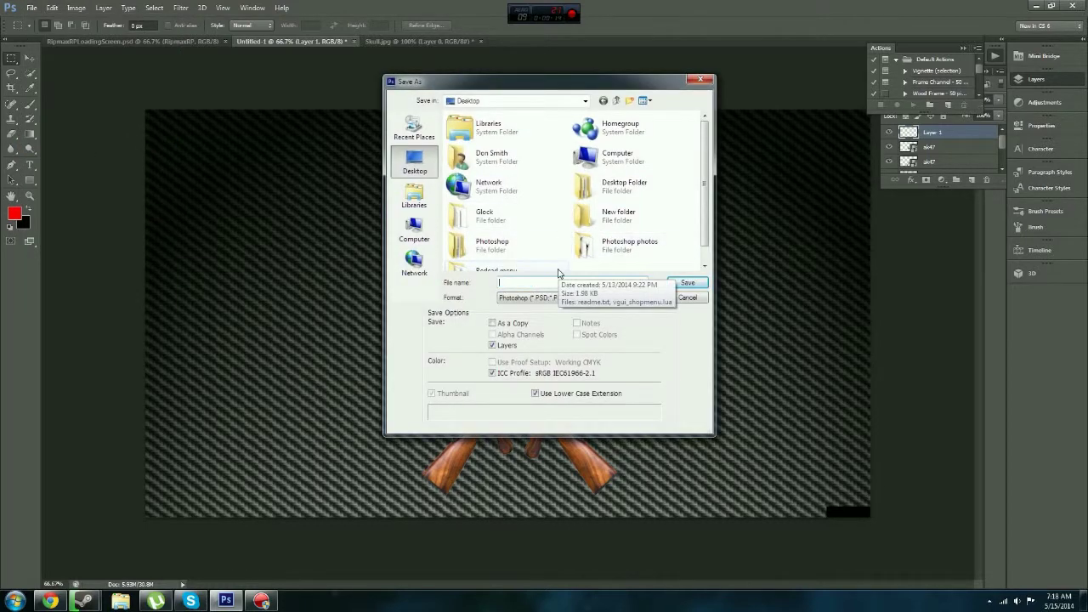
pyautogui.write(" and AK's")
pyautogui.click(539, 299)
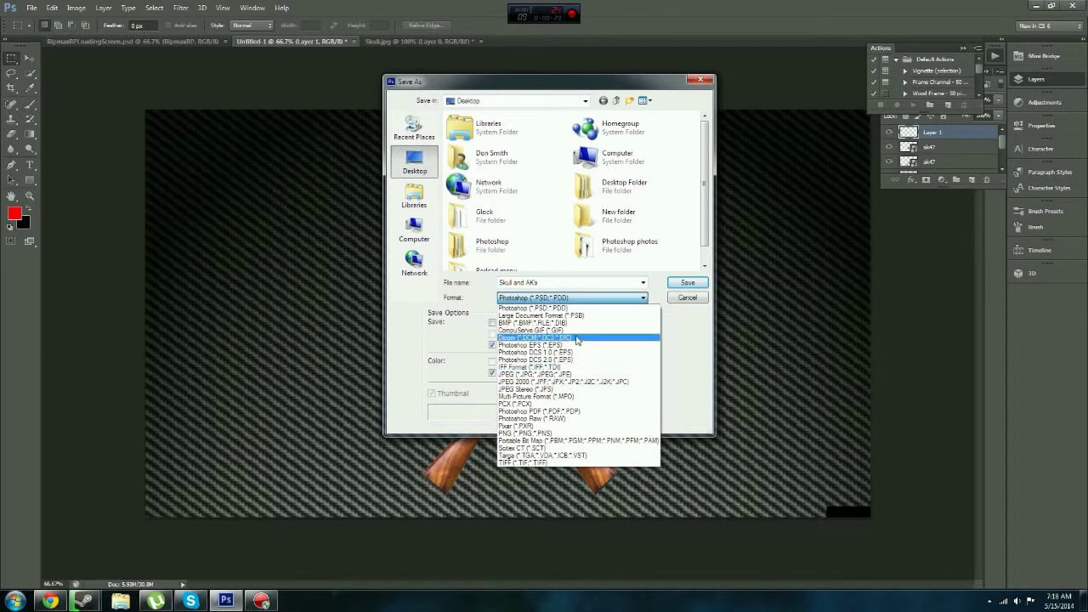
pyautogui.click(534, 374)
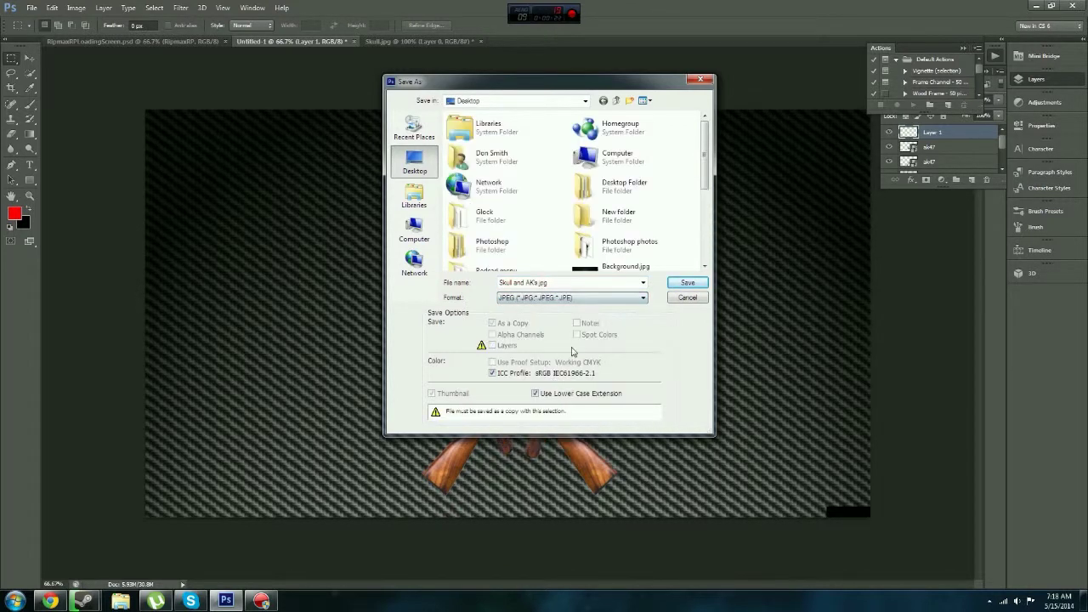
pyautogui.click(688, 282)
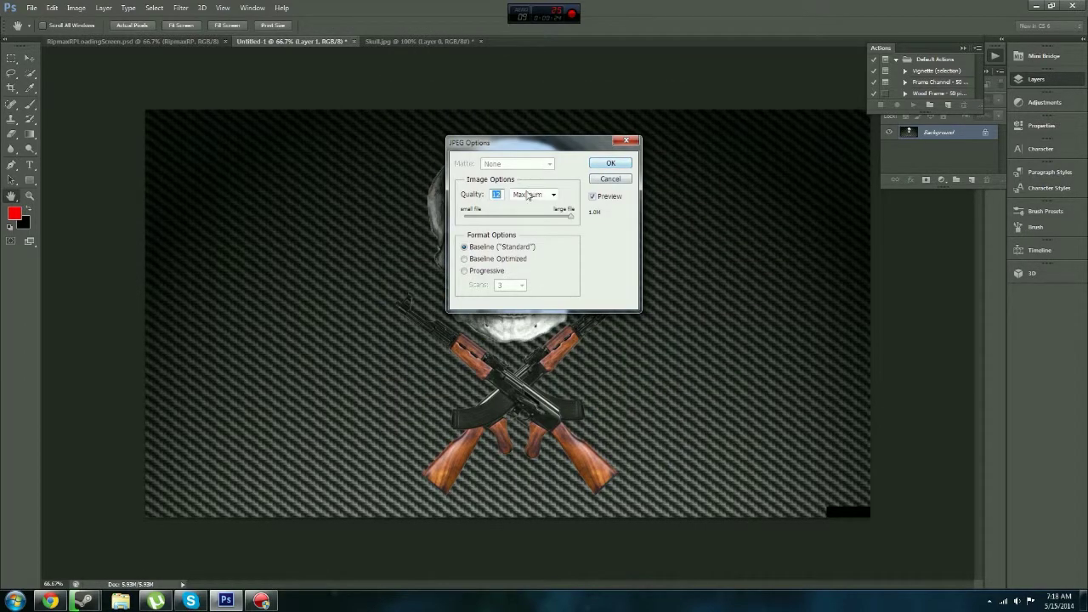
pyautogui.click(603, 166)
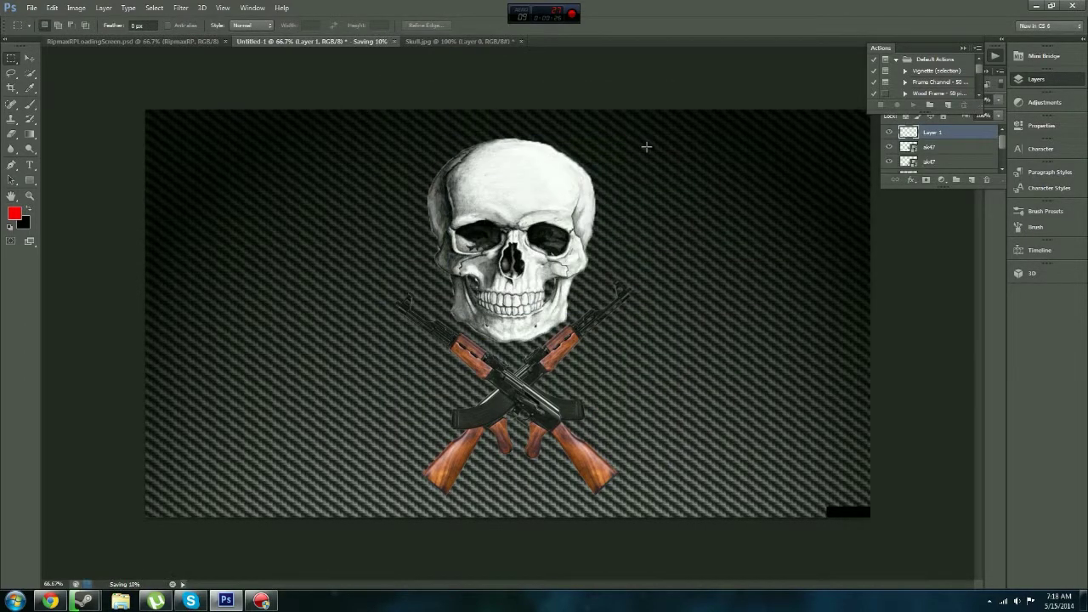
pyautogui.click(1034, 5)
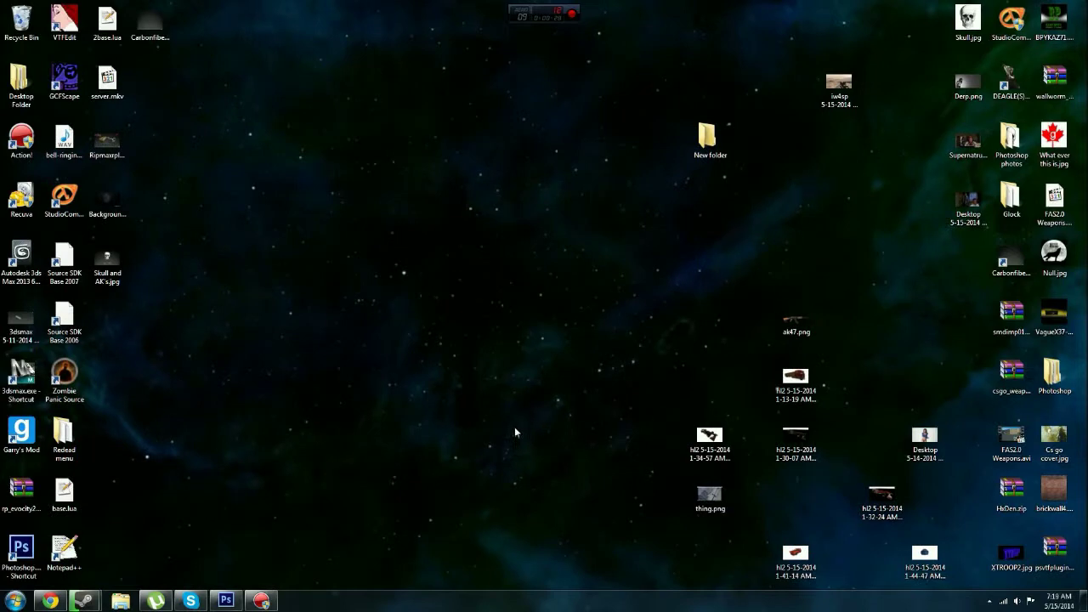
# Step: Look through the Photoshop photos folder, then close it
pyautogui.doubleClick(1010, 140)
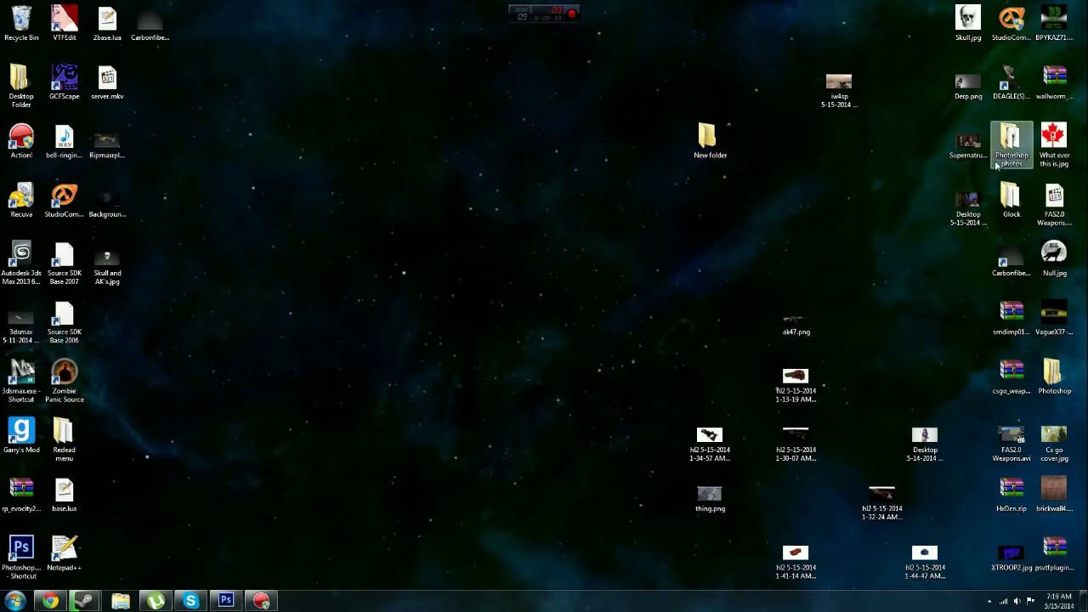
pyautogui.scroll(-1, 635, 241)
pyautogui.scroll(1, 636, 242)
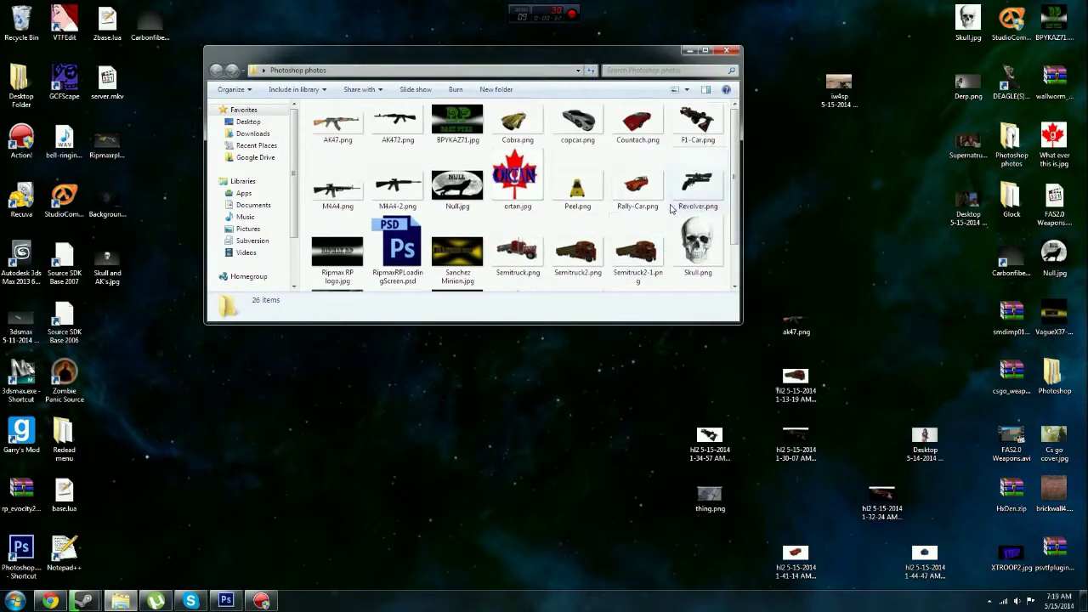
pyautogui.click(718, 53)
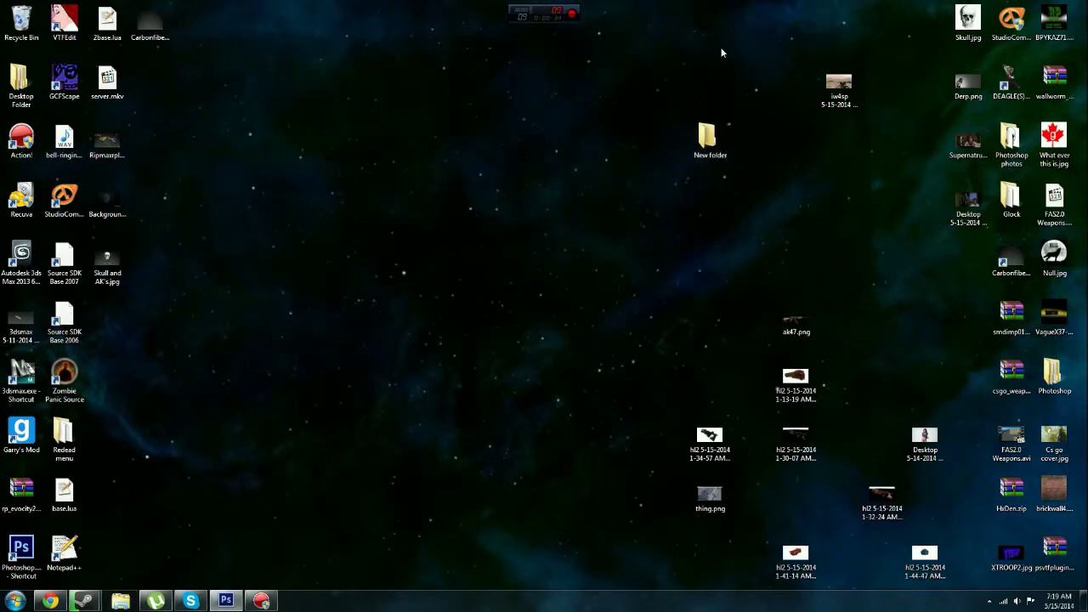
# Step: Search for skull and ak's and open the Desktop folder location of Skull and AK's.jpg
pyautogui.press('super')
pyautogui.write('skull')
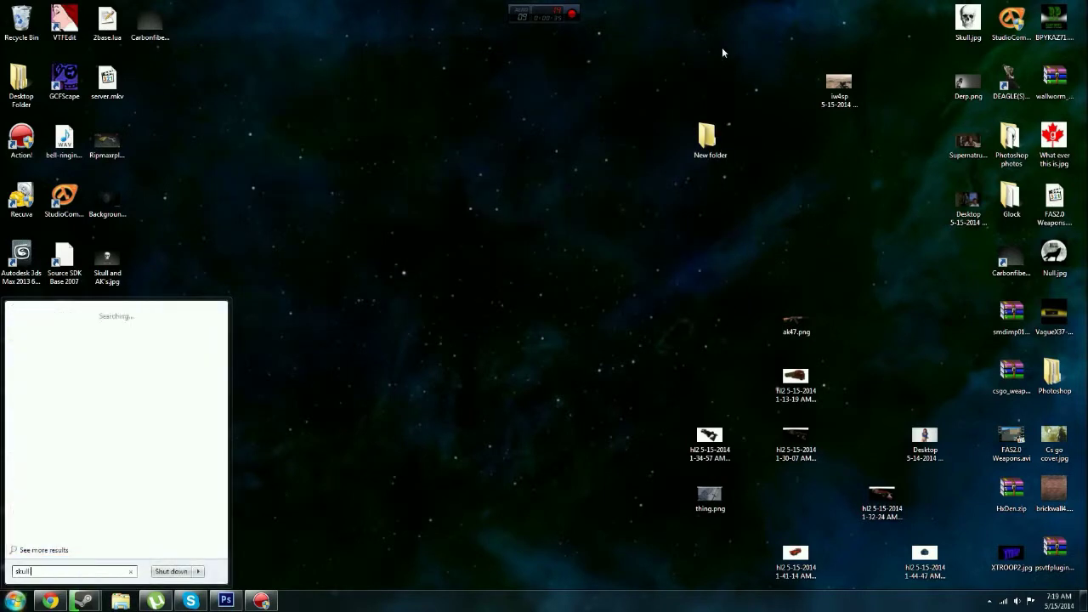
pyautogui.write(" and ak's")
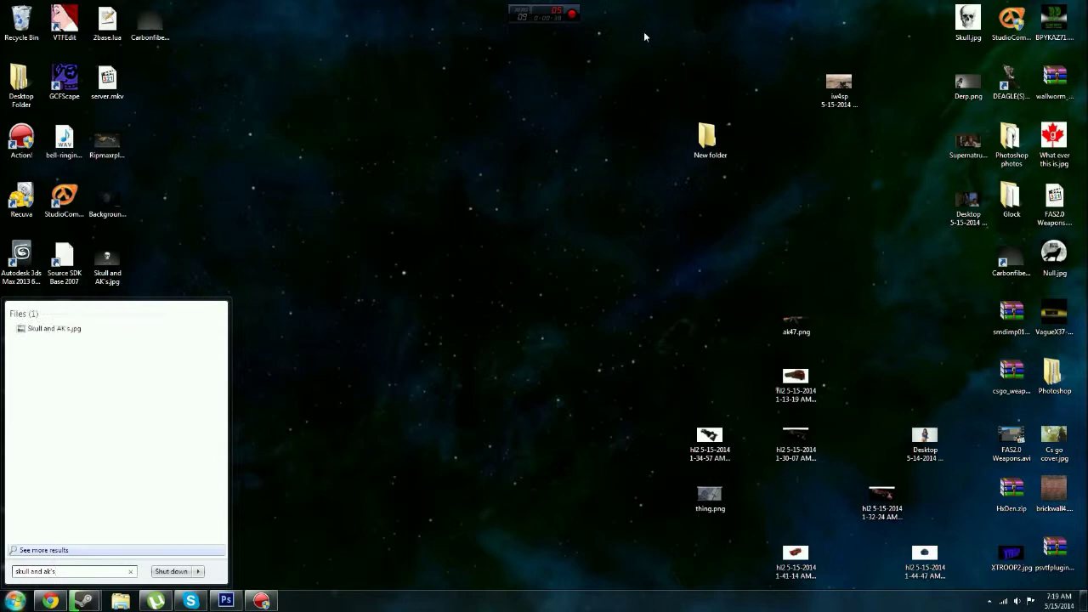
pyautogui.rightClick(71, 331)
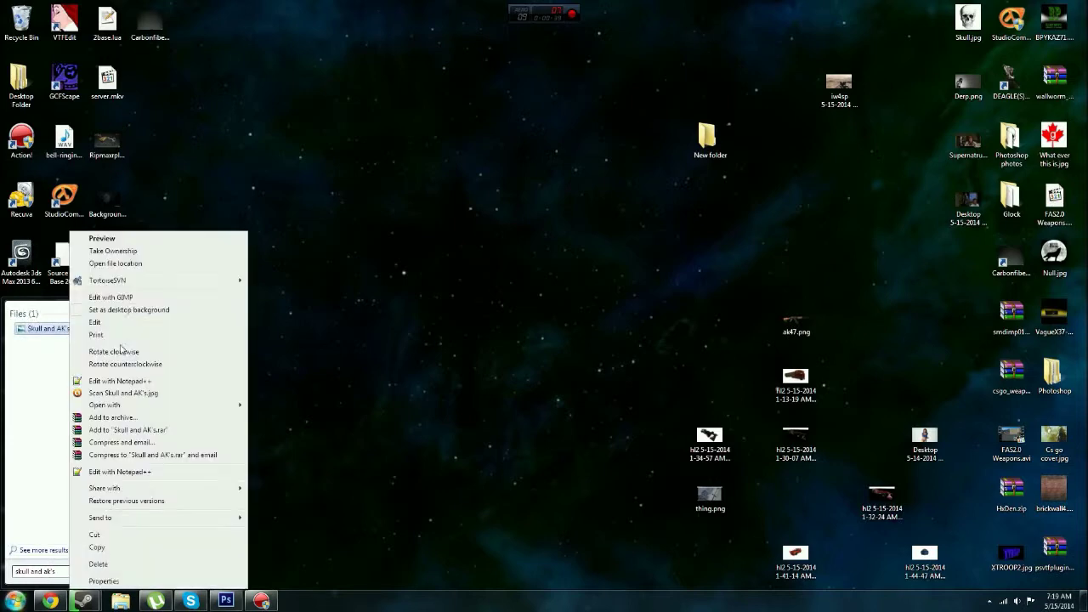
pyautogui.click(119, 281)
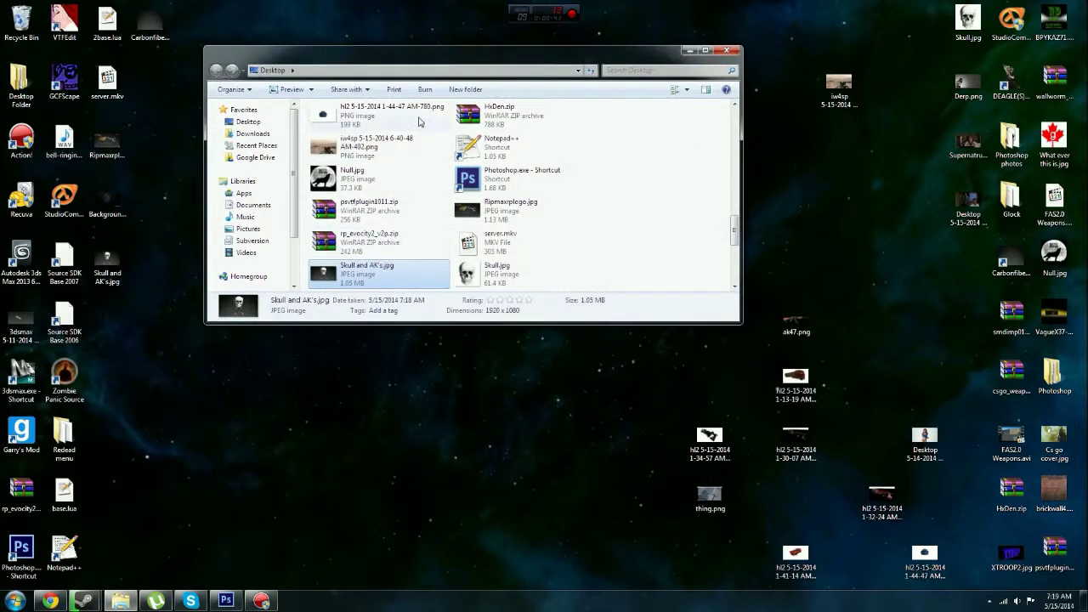
pyautogui.scroll(-3, 364, 174)
pyautogui.scroll(5, 359, 180)
pyautogui.scroll(-1, 359, 180)
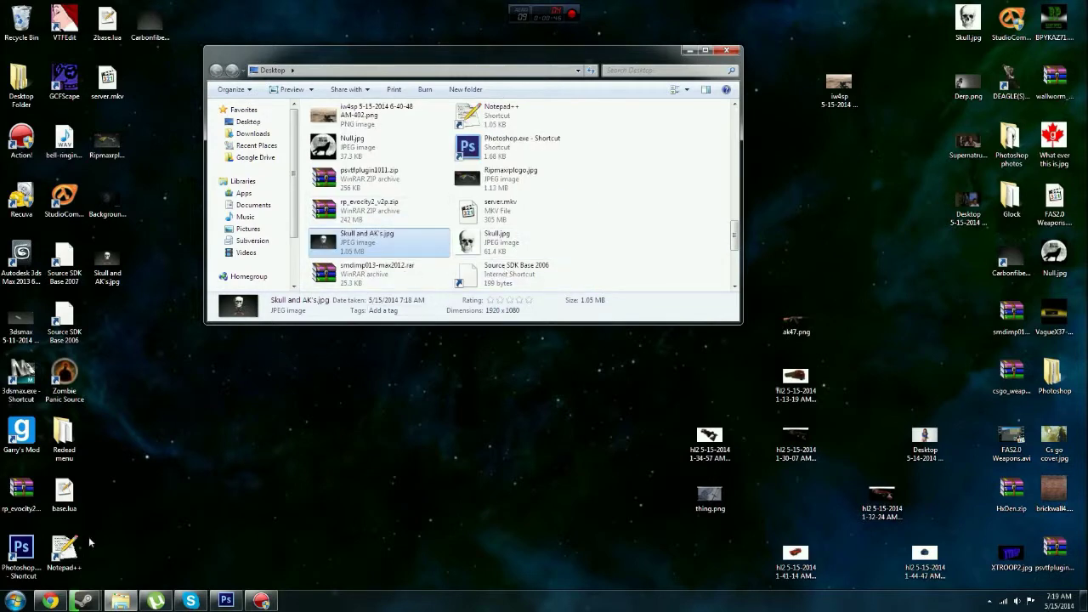
pyautogui.click(688, 51)
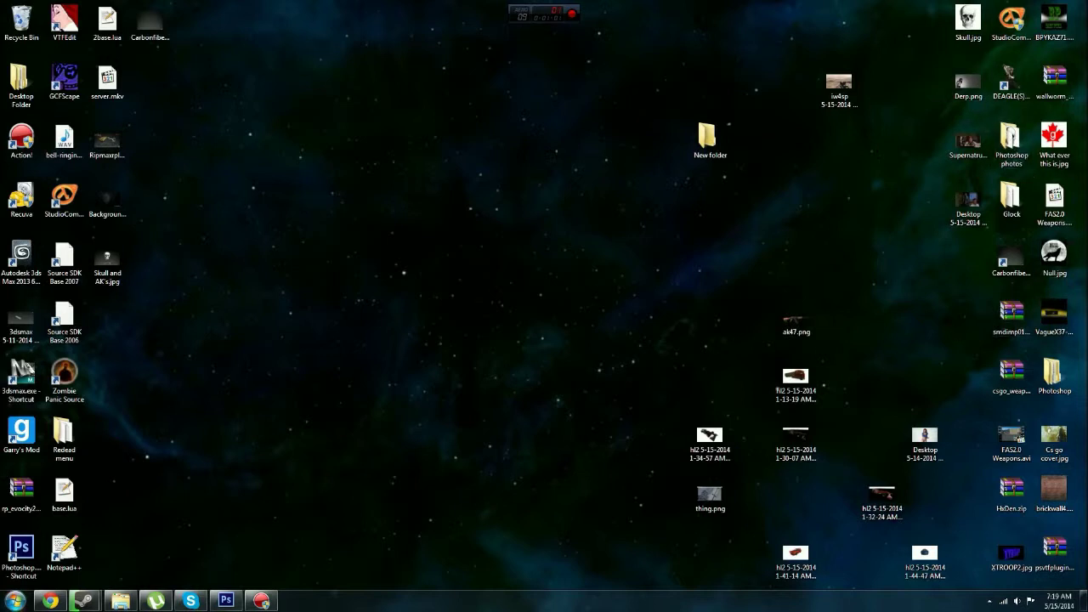
pyautogui.click(15, 600)
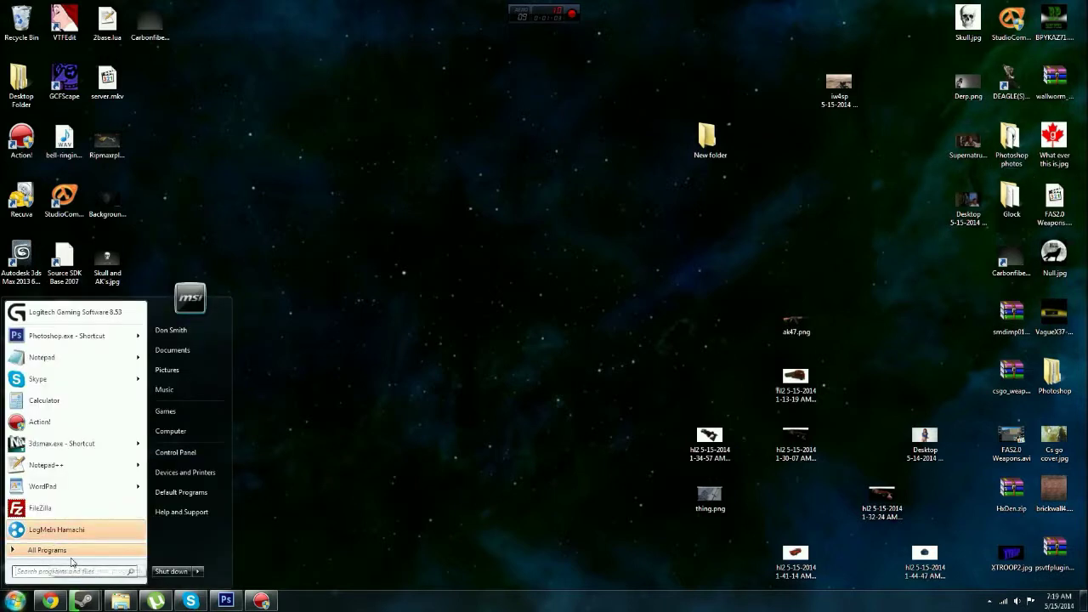
# Step: Search for skull and ak's and show it in its folder, cancelling the redundant move
pyautogui.write('skull and')
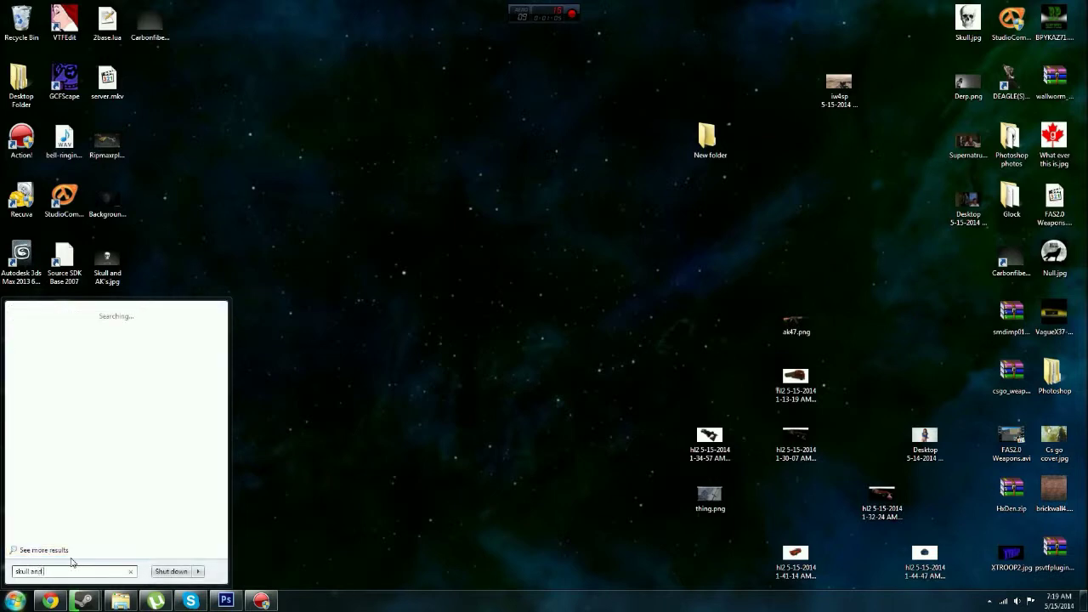
pyautogui.write(" ak's")
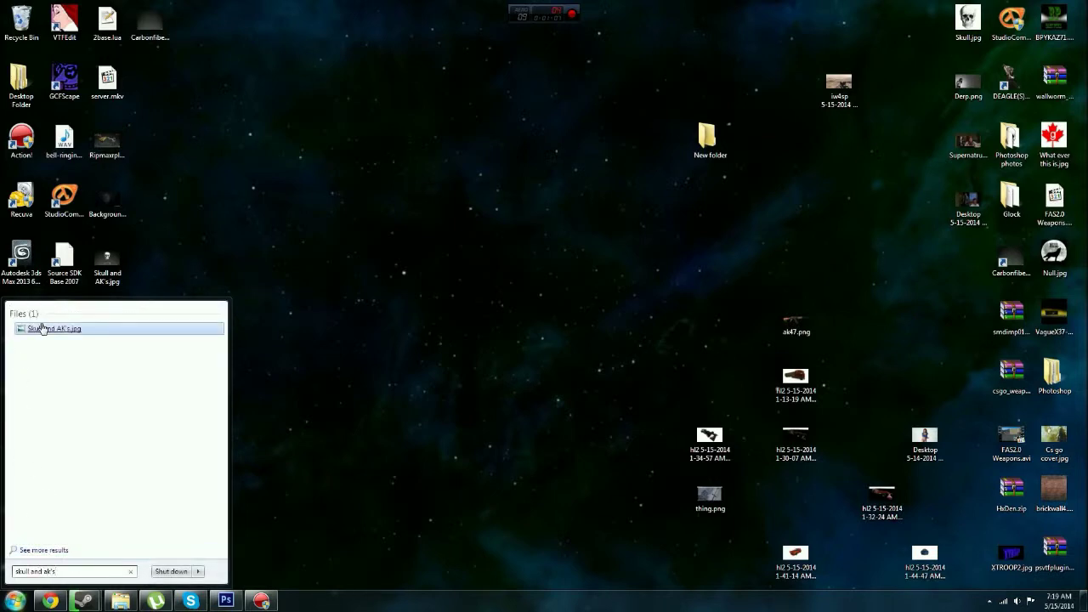
pyautogui.rightClick(42, 329)
pyautogui.click(86, 264)
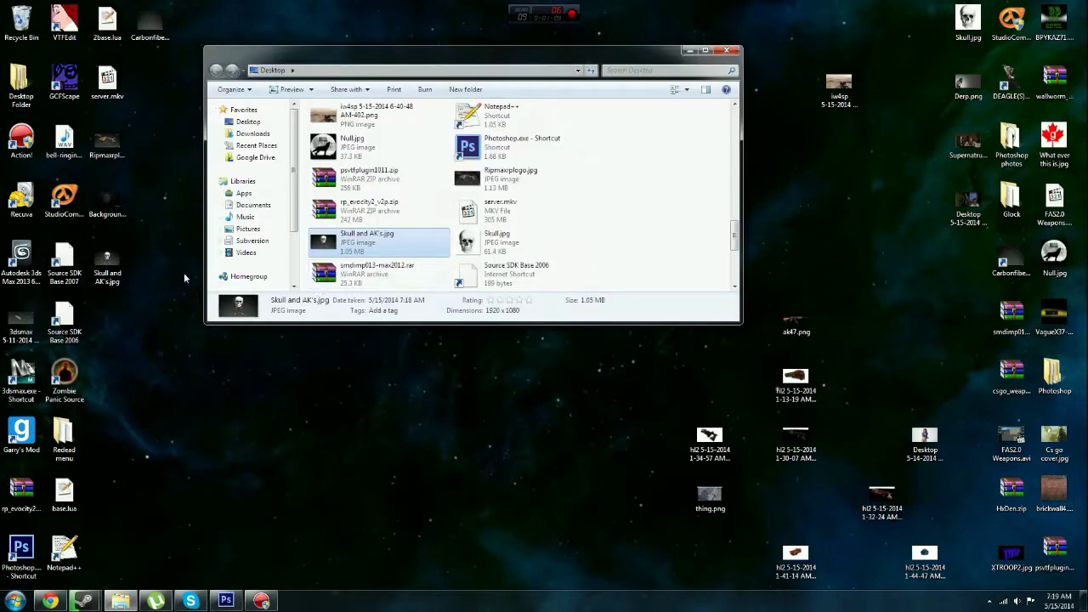
pyautogui.moveTo(363, 244); pyautogui.dragTo(464, 366)
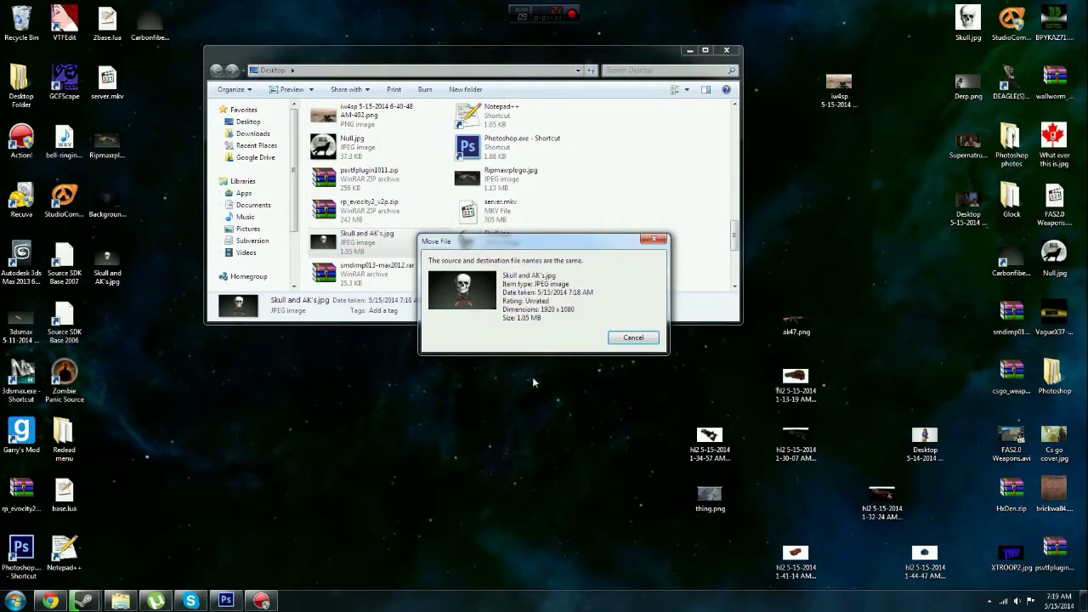
pyautogui.click(639, 340)
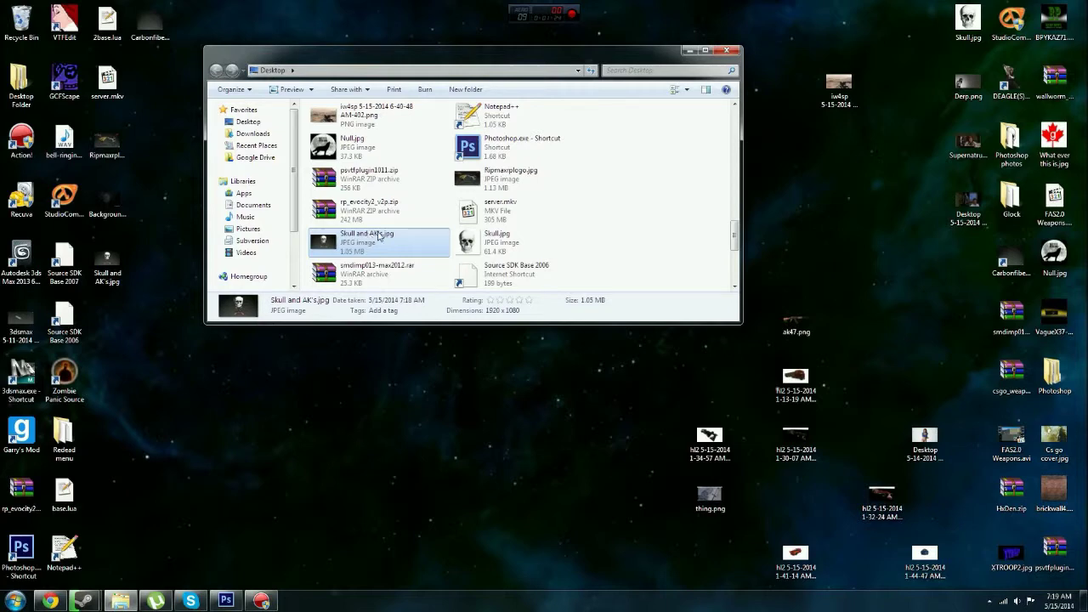
# Step: Reposition the folder window, select the skull image on the desktop, and close the folder
pyautogui.moveTo(578, 66); pyautogui.dragTo(432, 173)
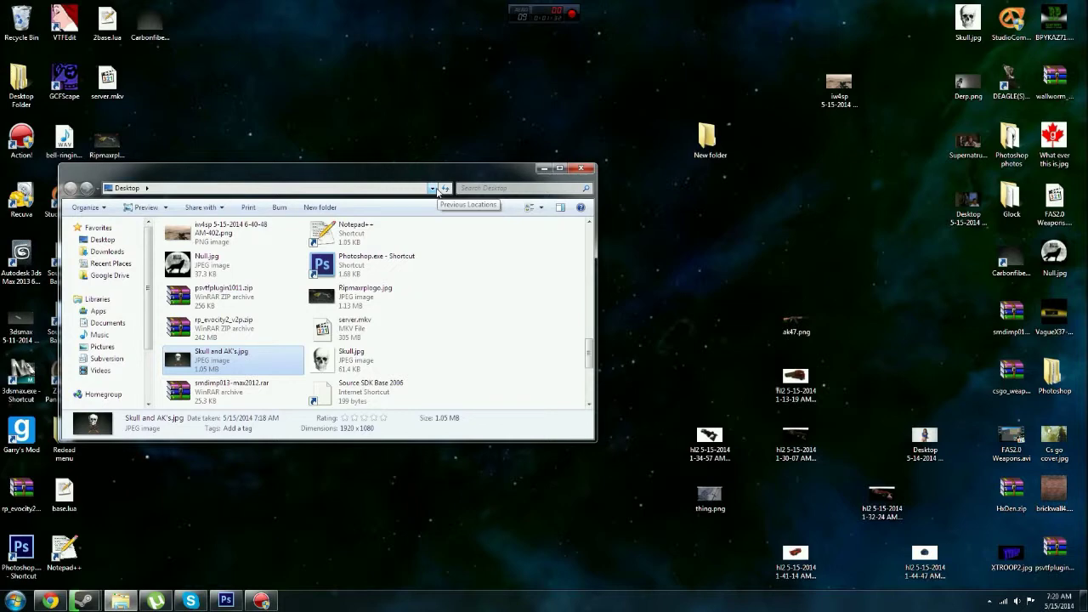
pyautogui.moveTo(476, 175); pyautogui.dragTo(667, 135)
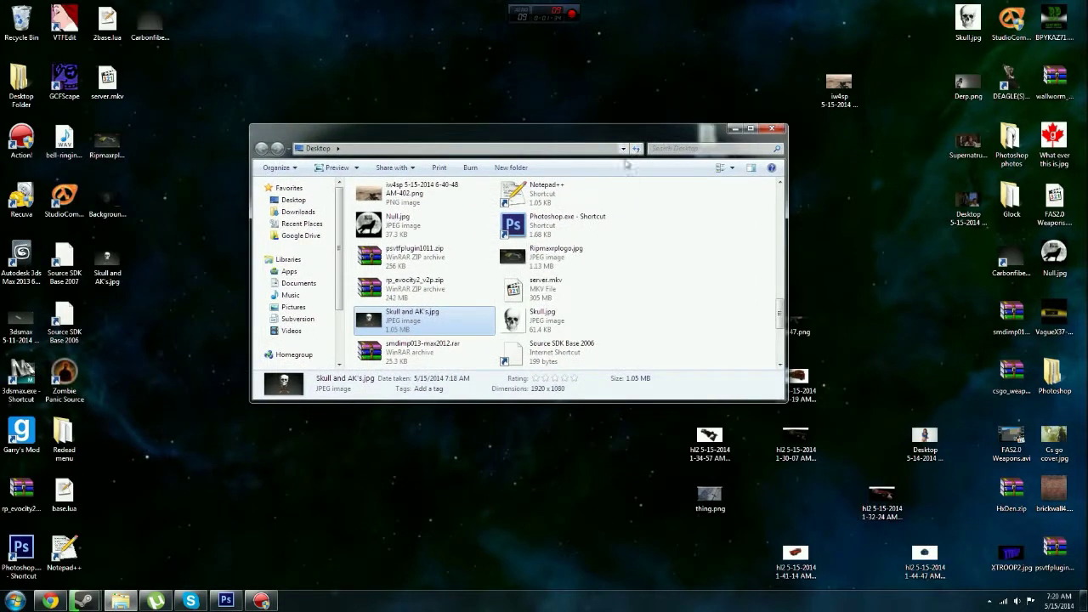
pyautogui.click(107, 265)
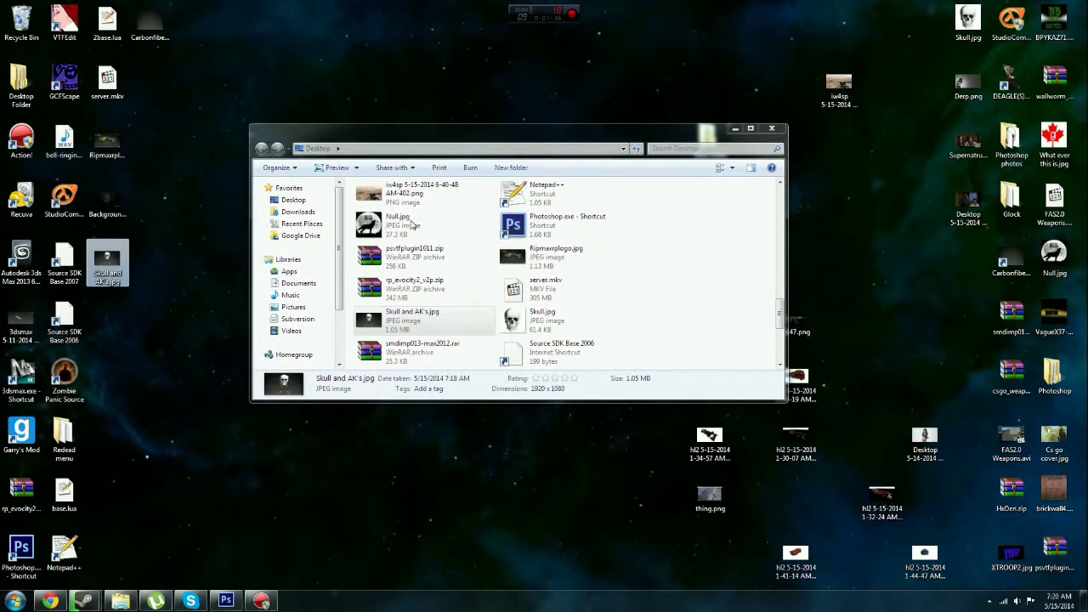
pyautogui.click(771, 128)
# Step: Preview Skull and AK's.jpg from the desktop in Photo Viewer, then close it
pyautogui.moveTo(108, 263); pyautogui.dragTo(317, 316)
pyautogui.doubleClick(317, 315)
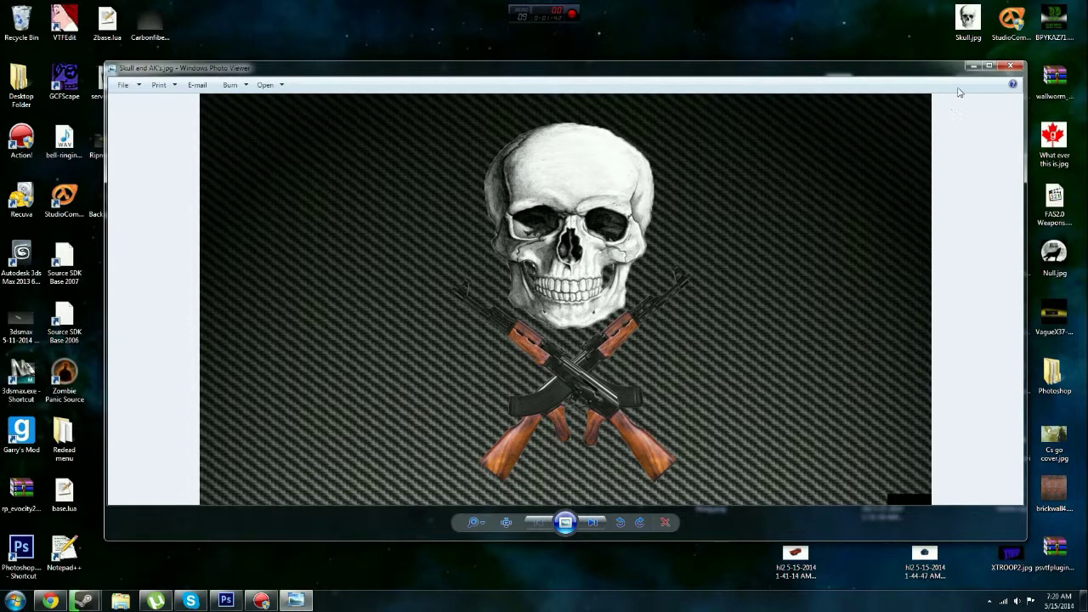
pyautogui.click(1010, 65)
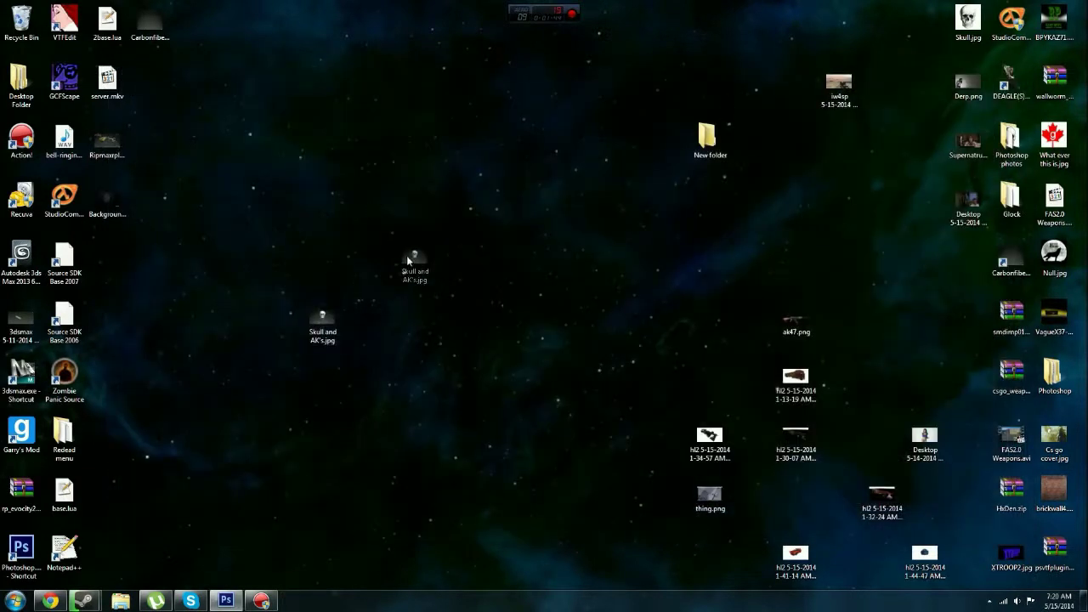
pyautogui.moveTo(406, 255); pyautogui.dragTo(406, 257)
# Step: Launch Paint from the Start search, load Skull and AK's.jpg into it, and maximise Paint
pyautogui.click(16, 601)
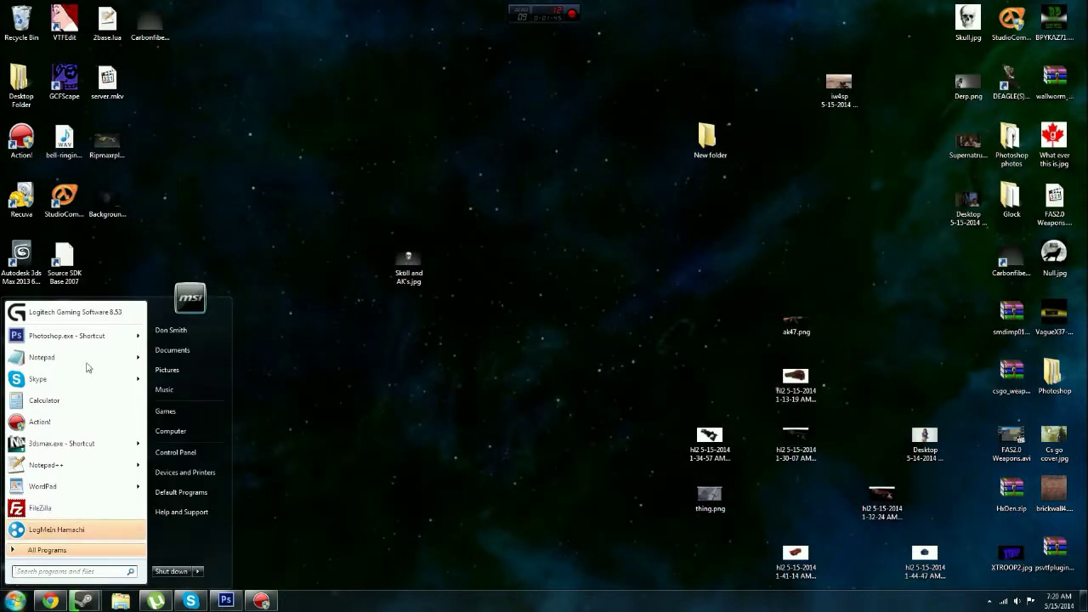
pyautogui.click(42, 571)
pyautogui.write('cmd')
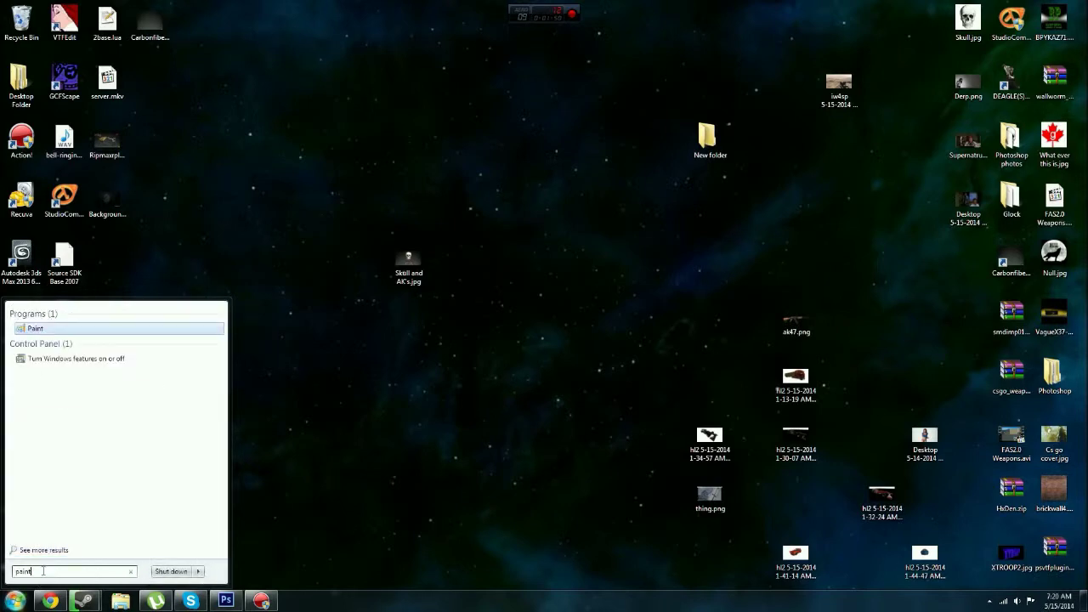
pyautogui.press('Return')
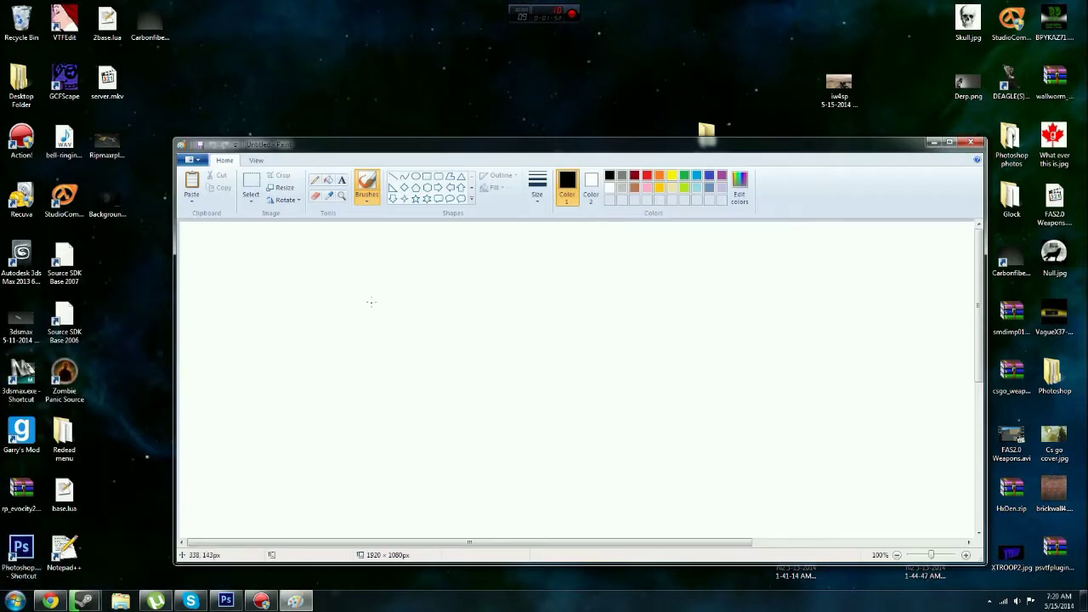
pyautogui.moveTo(573, 143)
pyautogui.mouseDown()
pyautogui.moveTo(469, 213)
pyautogui.moveTo(438, 398)
pyautogui.moveTo(545, 315)
pyautogui.mouseUp()
pyautogui.moveTo(411, 261); pyautogui.dragTo(524, 419)
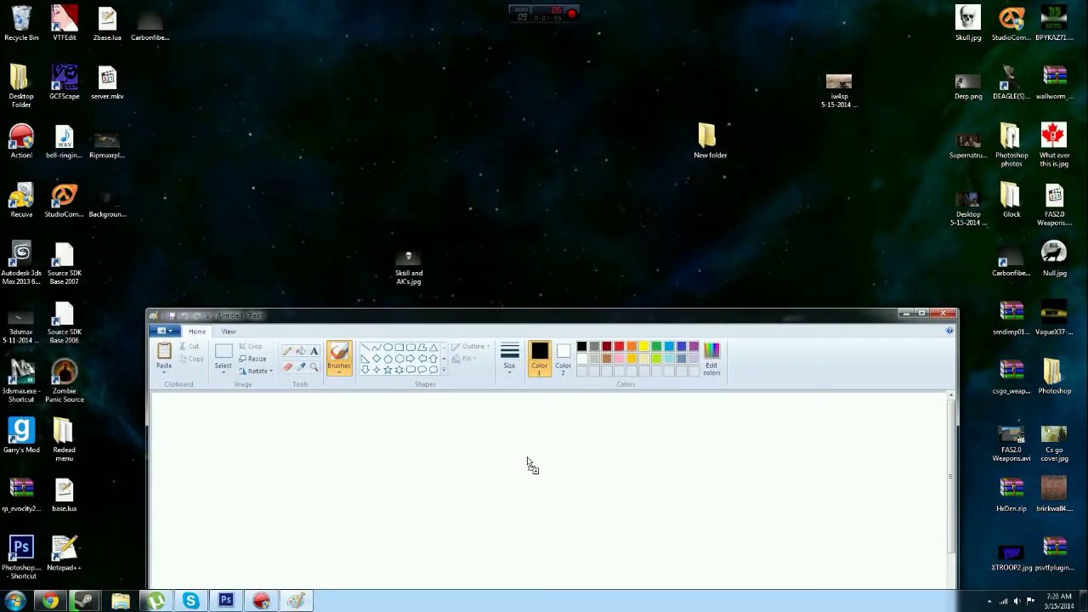
pyautogui.moveTo(505, 320); pyautogui.dragTo(457, 4)
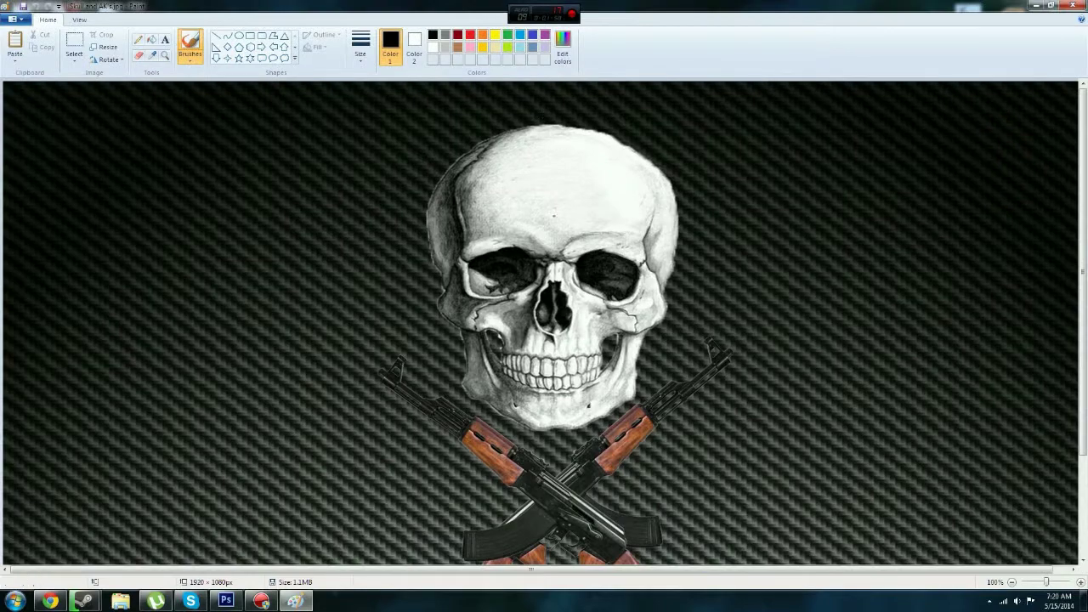
# Step: Resize the image to 255 × 255 pixels with Maintain aspect ratio turned off
pyautogui.scroll(-3, 133, 133)
pyautogui.scroll(3, 134, 133)
pyautogui.scroll(-3, 133, 134)
pyautogui.scroll(3, 124, 94)
pyautogui.click(102, 48)
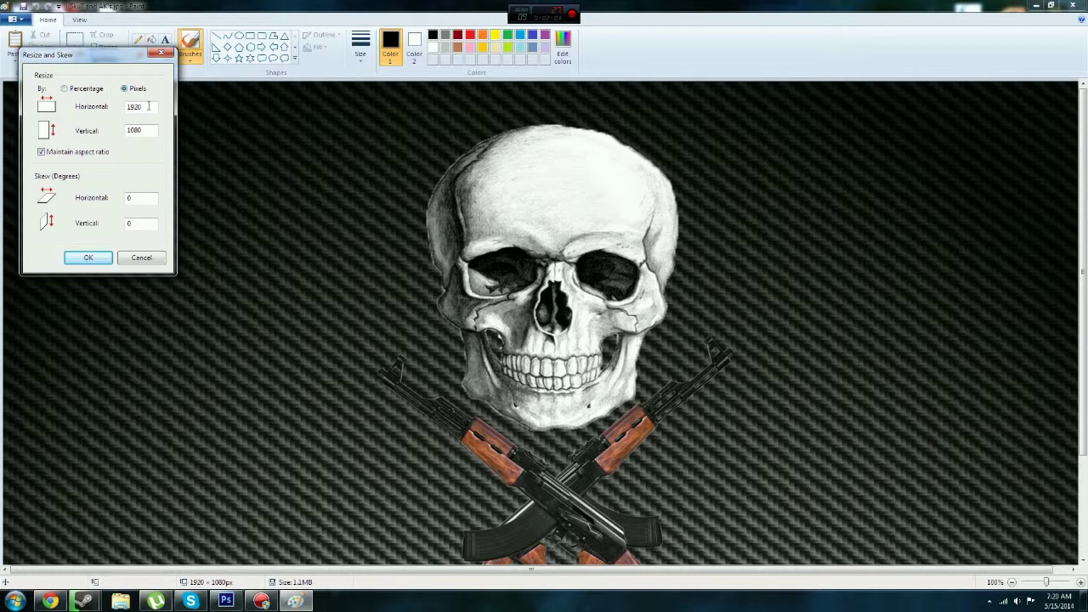
pyautogui.moveTo(146, 110); pyautogui.dragTo(106, 96)
pyautogui.click(41, 153)
pyautogui.write('255')
pyautogui.doubleClick(136, 131)
pyautogui.write('2')
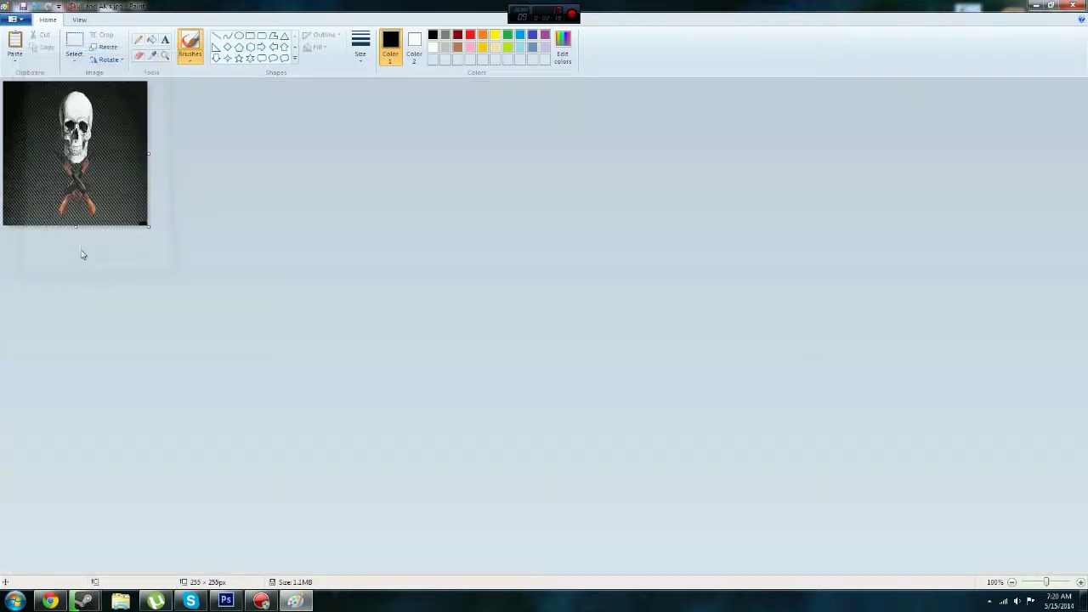
pyautogui.click(88, 257)
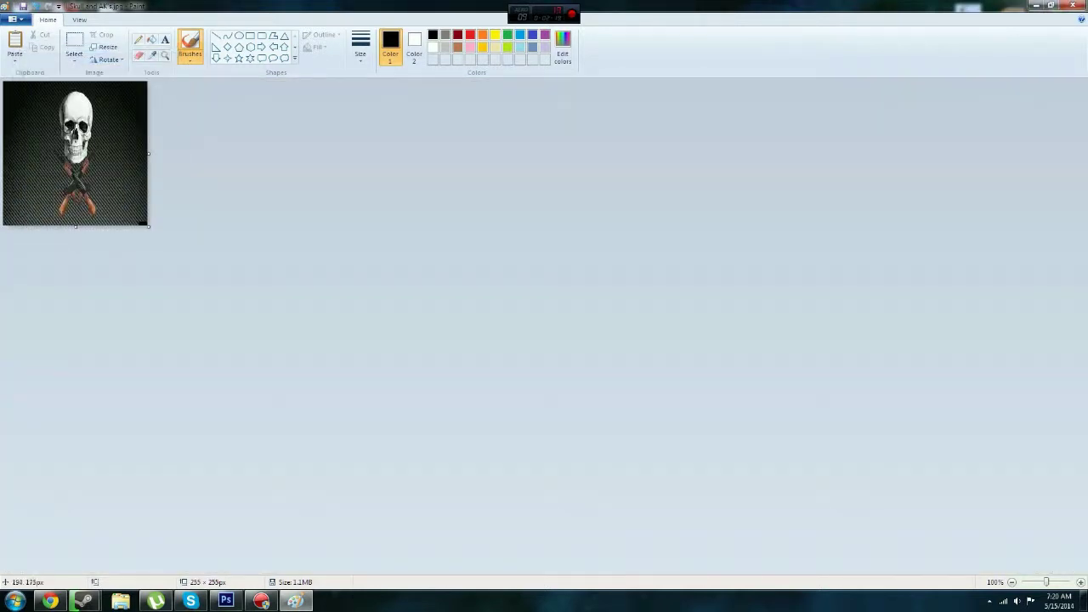
# Step: Save the resized image and check it in Photo Viewer from the desktop
pyautogui.click(12, 19)
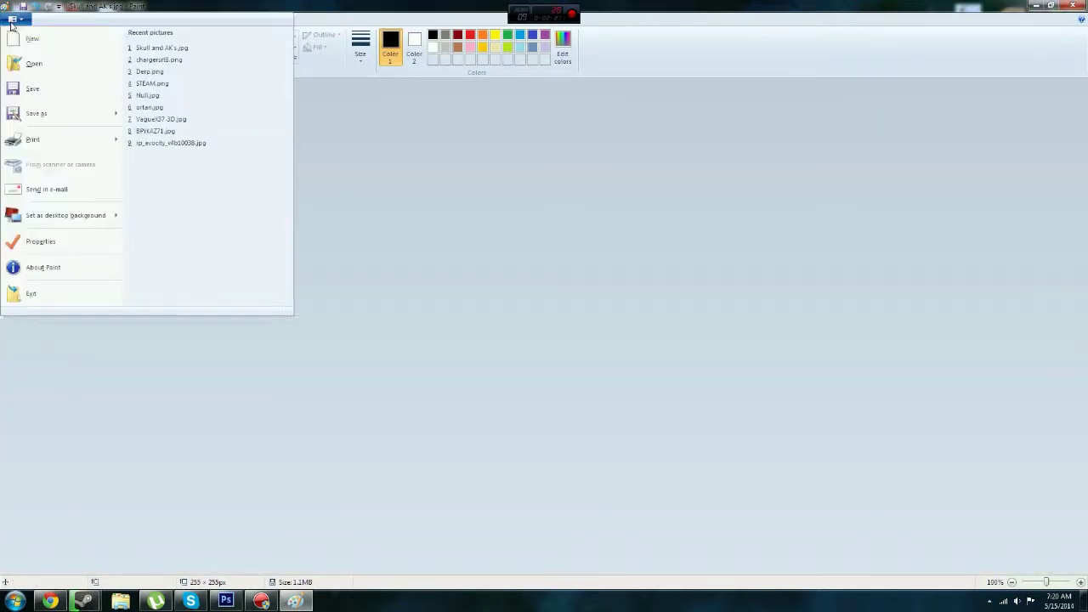
pyautogui.click(32, 89)
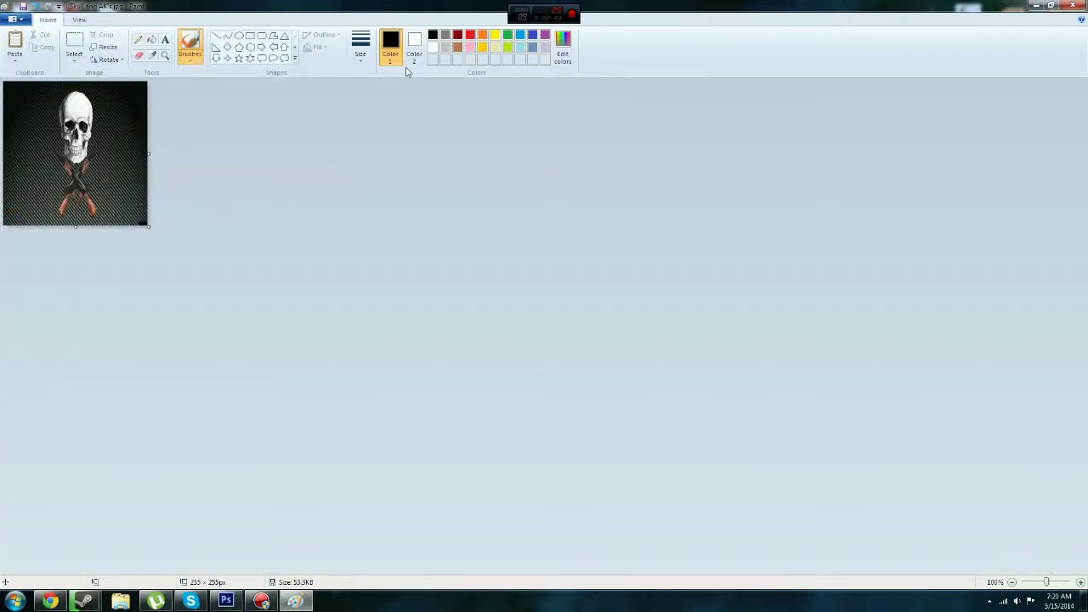
pyautogui.press('super+d')
pyautogui.doubleClick(417, 260)
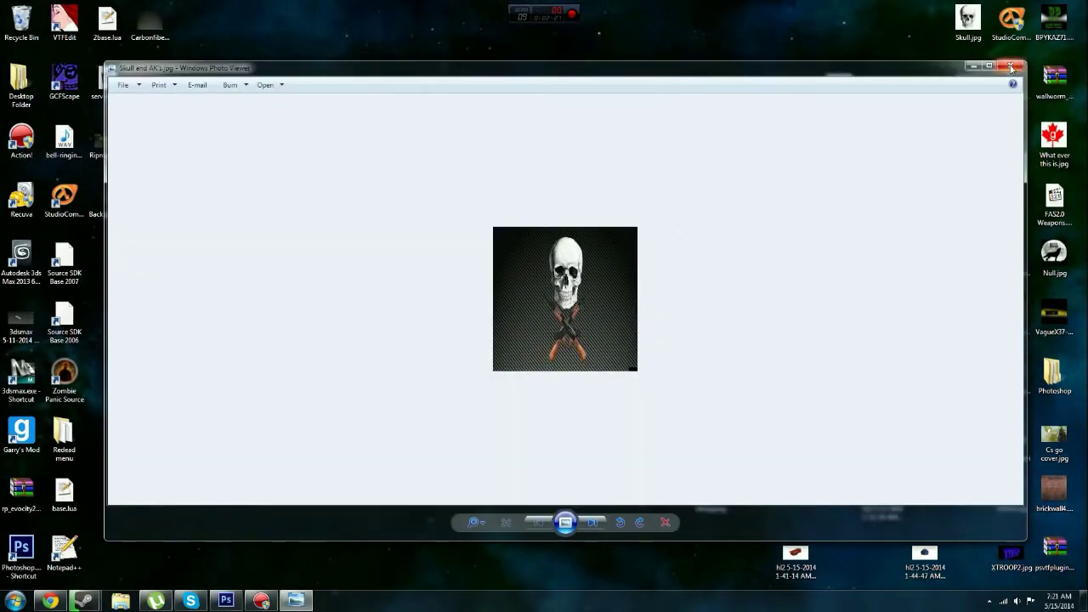
pyautogui.click(1010, 68)
pyautogui.moveTo(401, 256); pyautogui.dragTo(359, 321)
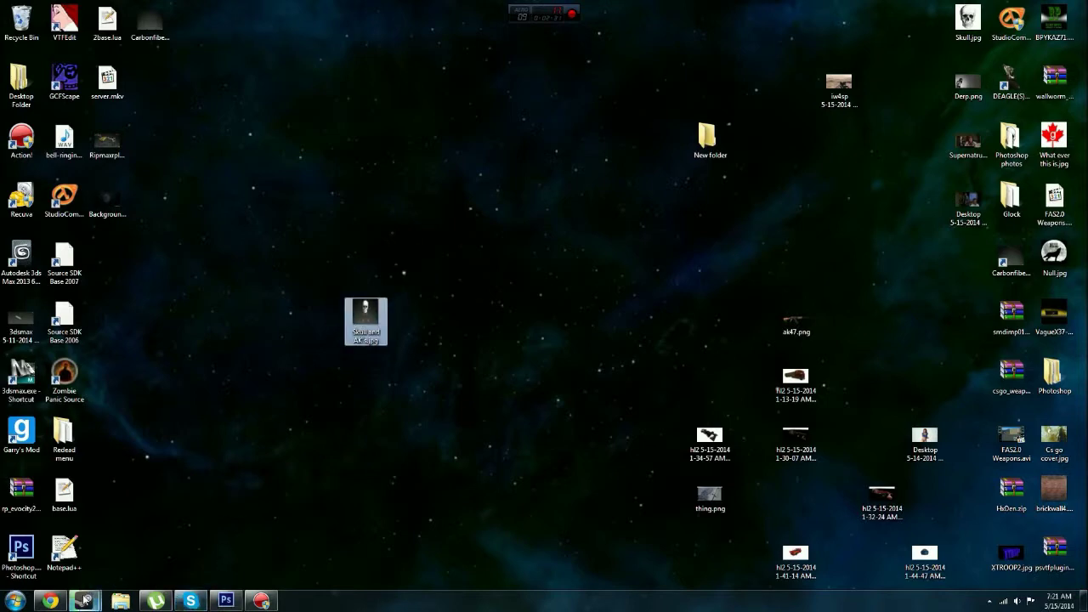
# Step: Bring up the Steam window and open the Steam profile page
pyautogui.click(83, 600)
pyautogui.click(131, 566)
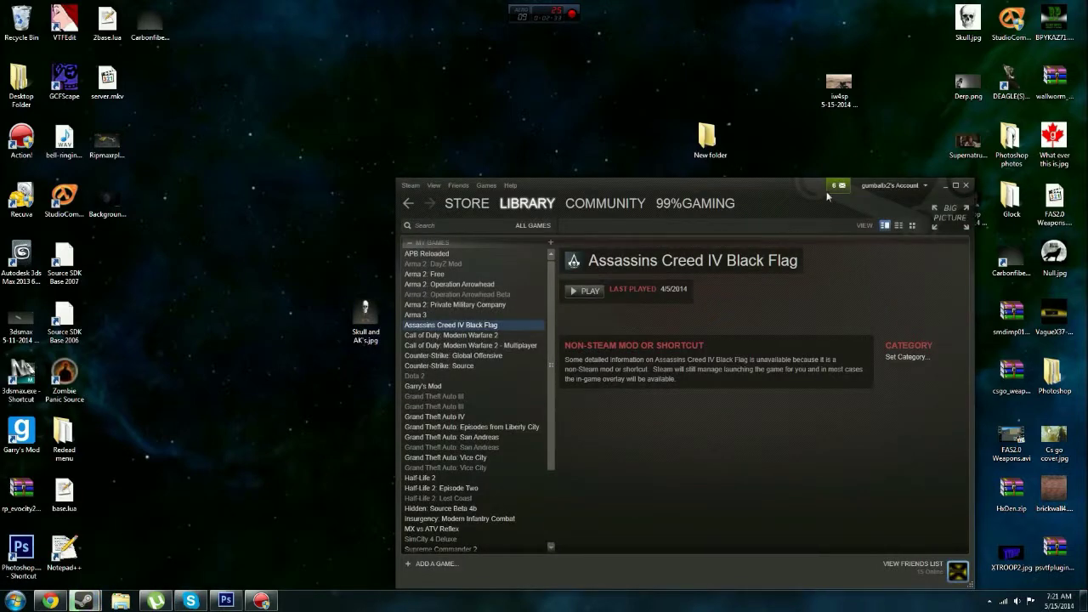
pyautogui.moveTo(827, 195); pyautogui.dragTo(721, 135)
pyautogui.moveTo(593, 149)
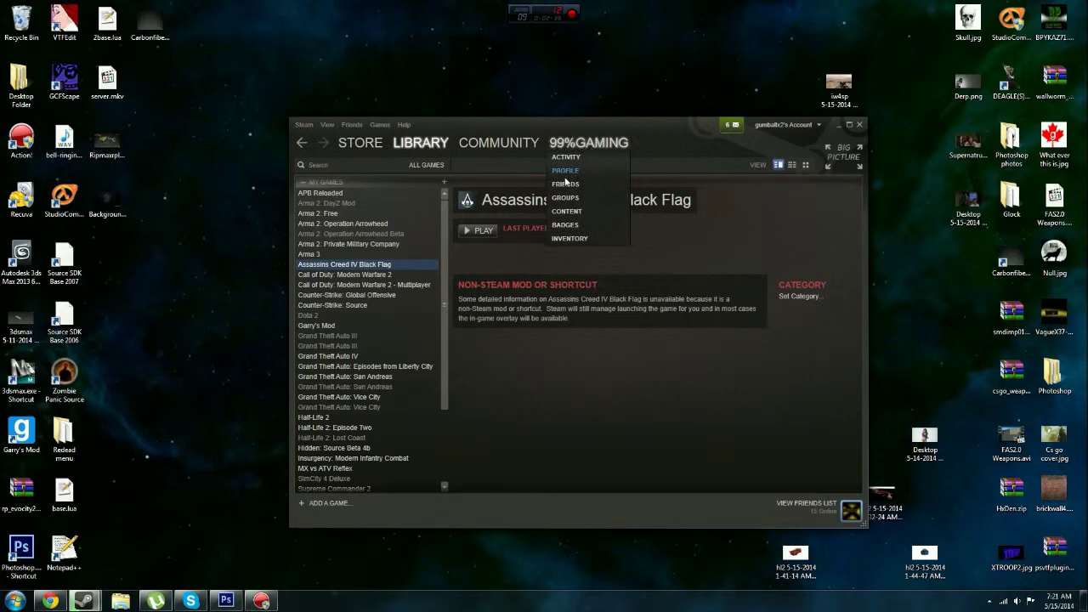
pyautogui.click(564, 172)
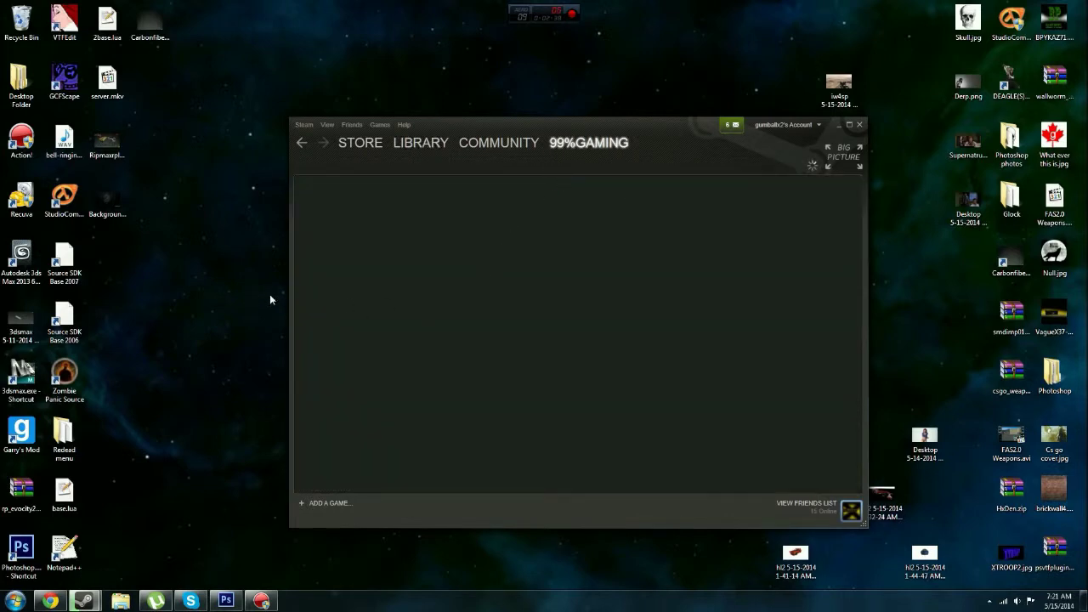